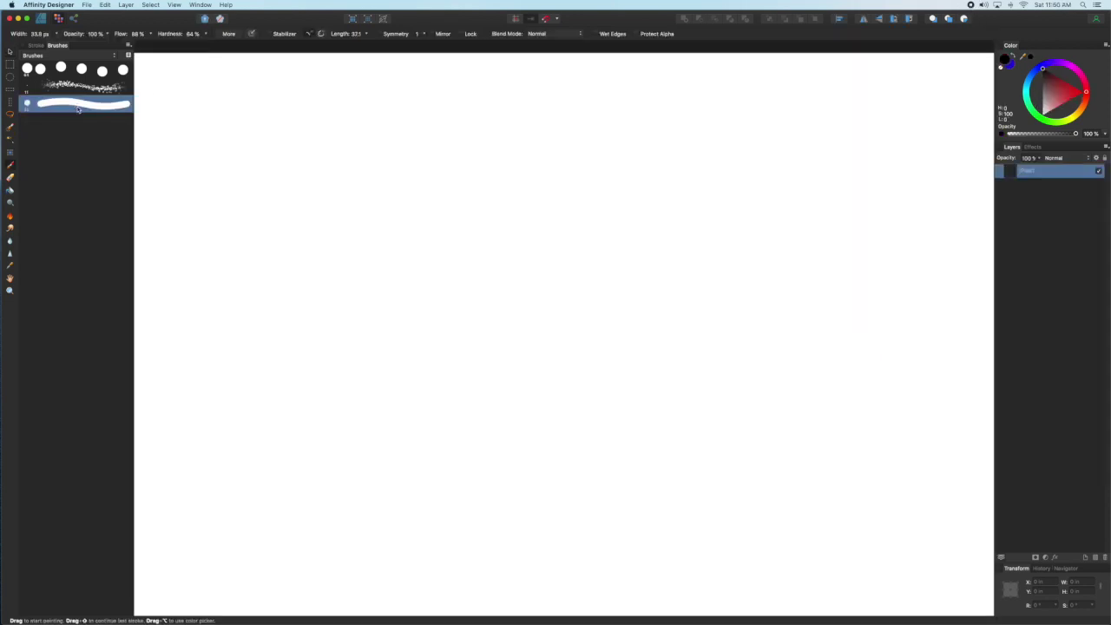
Step: Open Brush Copy 2's editor and review its General, Dynamics and Texture settings
{"action": "double_click", "coordinate": [78, 107]}
{"action": "left_click", "coordinate": [194, 135]}
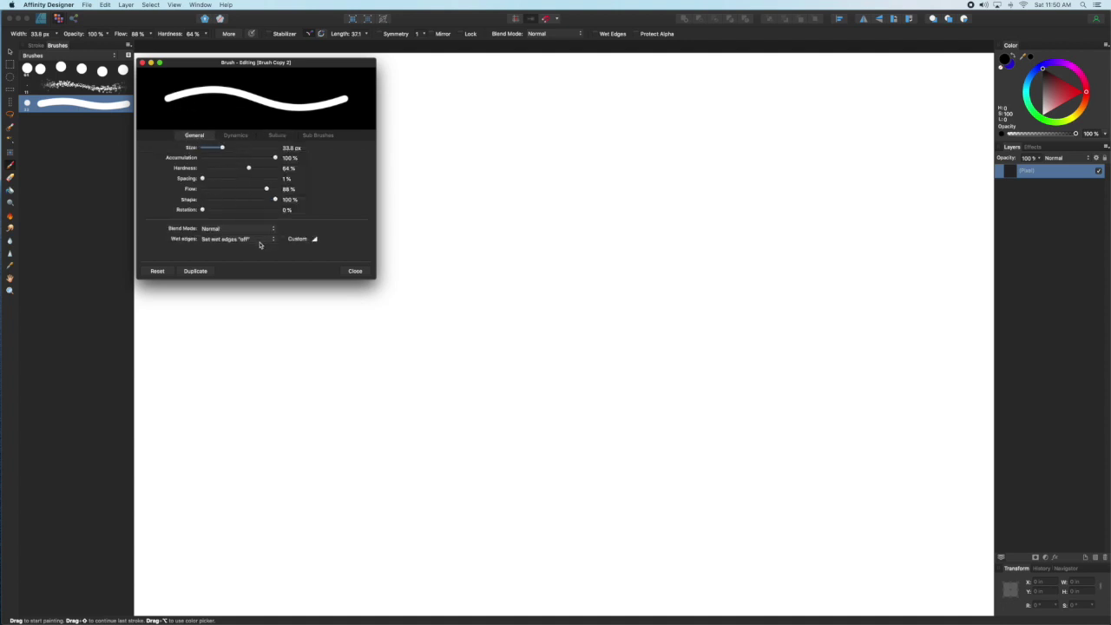
{"action": "left_click", "coordinate": [234, 134]}
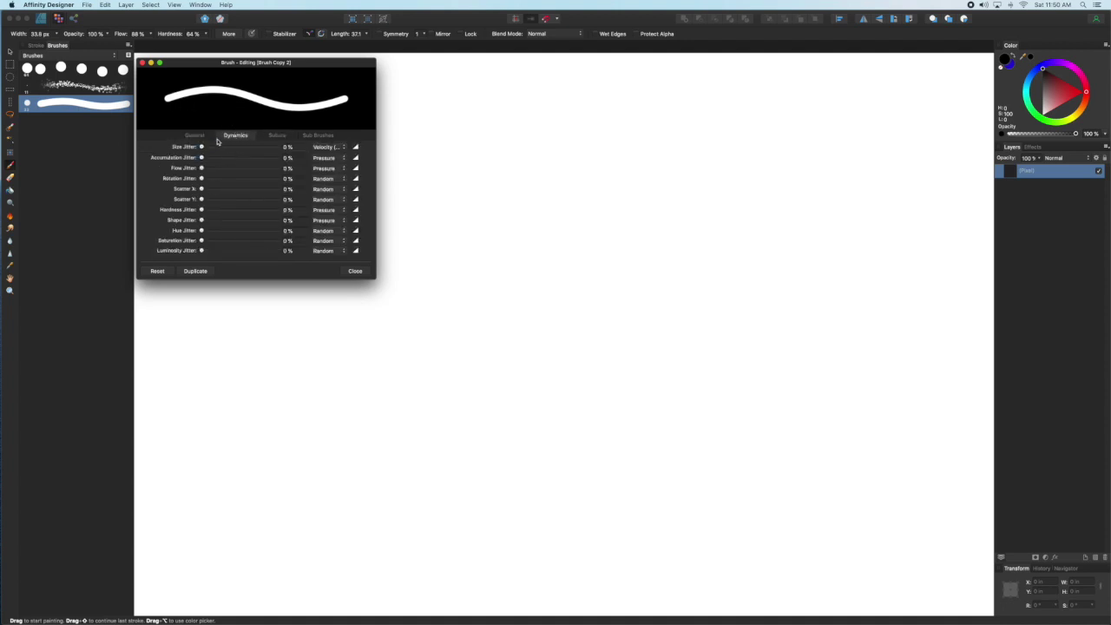
{"action": "left_click", "coordinate": [277, 135]}
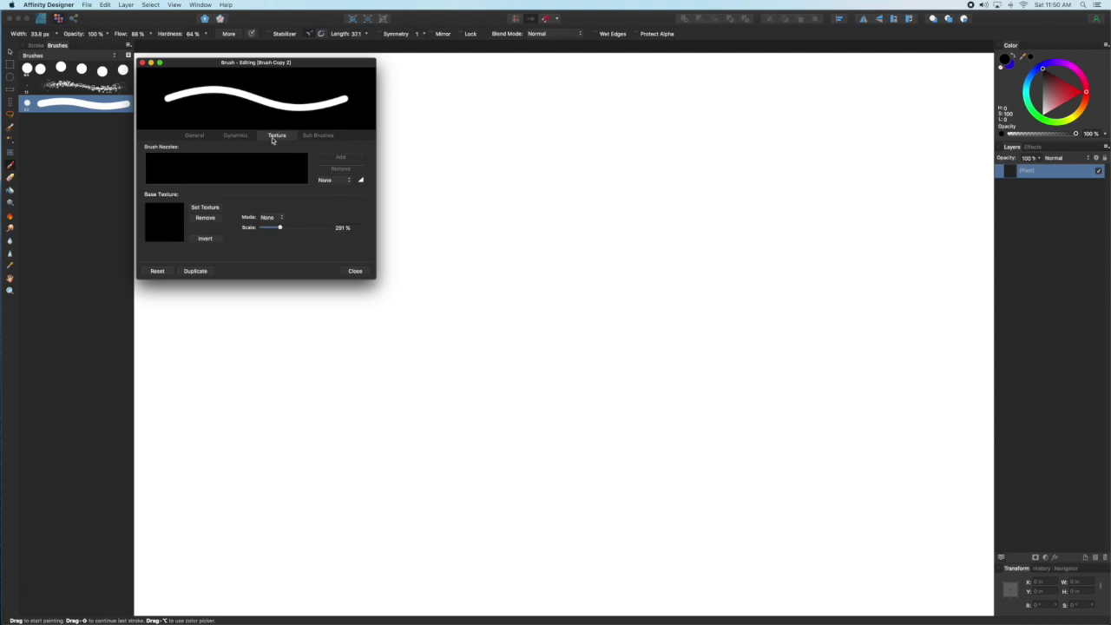
{"action": "left_click", "coordinate": [205, 208]}
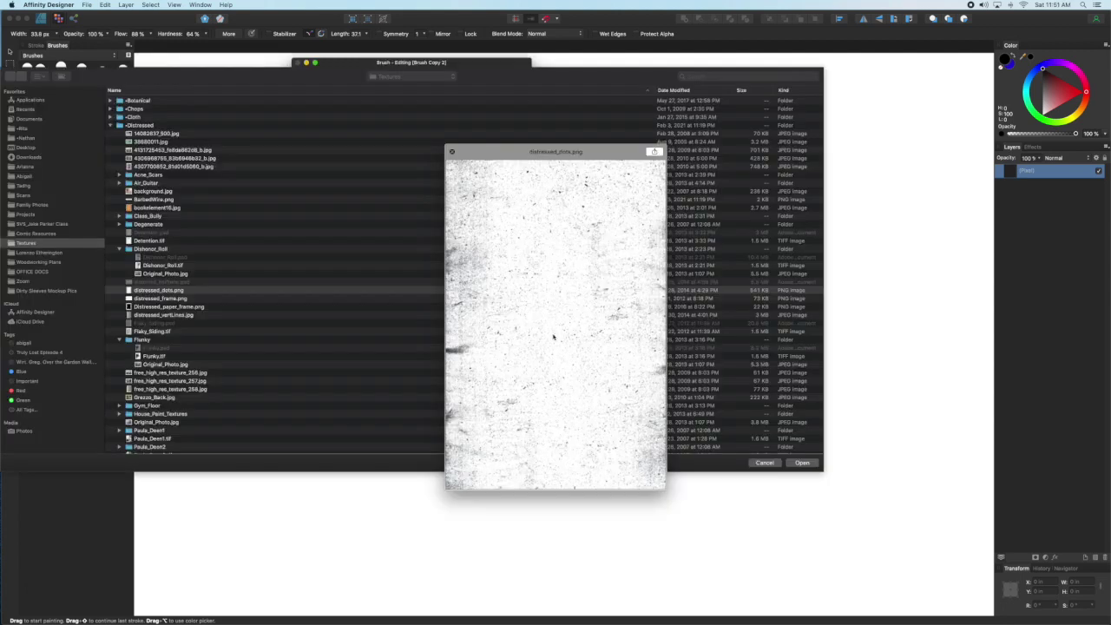
Step: Use distressed_dots.png as Brush Copy 2's base texture
{"action": "left_click", "coordinate": [802, 463]}
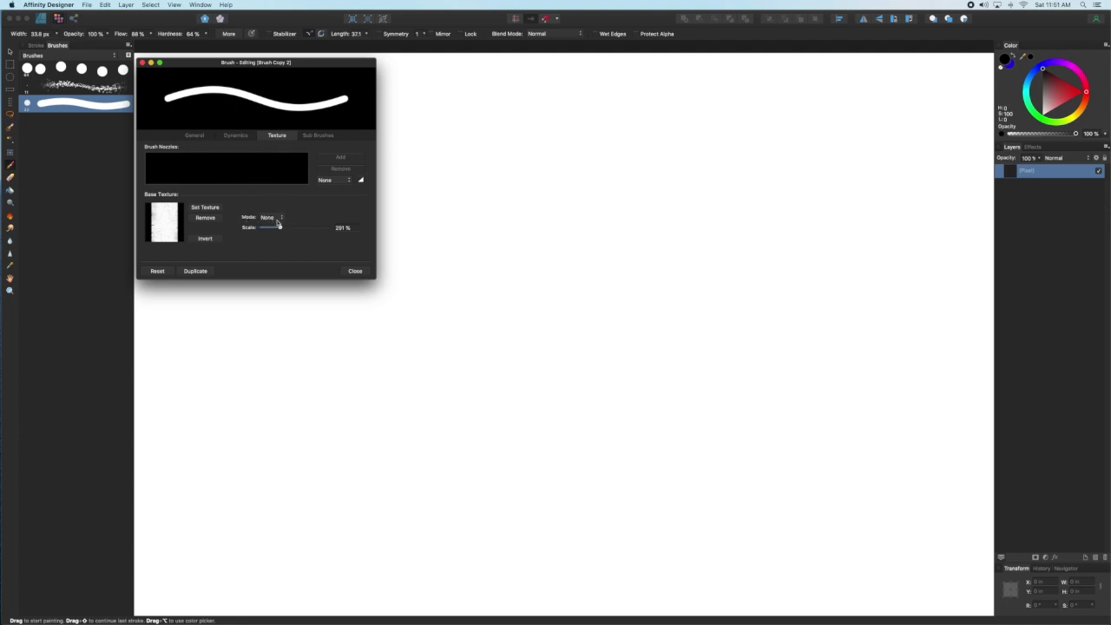
{"action": "left_click", "coordinate": [270, 217]}
Step: Compare Nozzle and Final texture modes, then paint a dense test stroke in Nozzle mode
{"action": "left_click", "coordinate": [280, 225]}
{"action": "left_click", "coordinate": [275, 217]}
{"action": "left_click", "coordinate": [278, 226]}
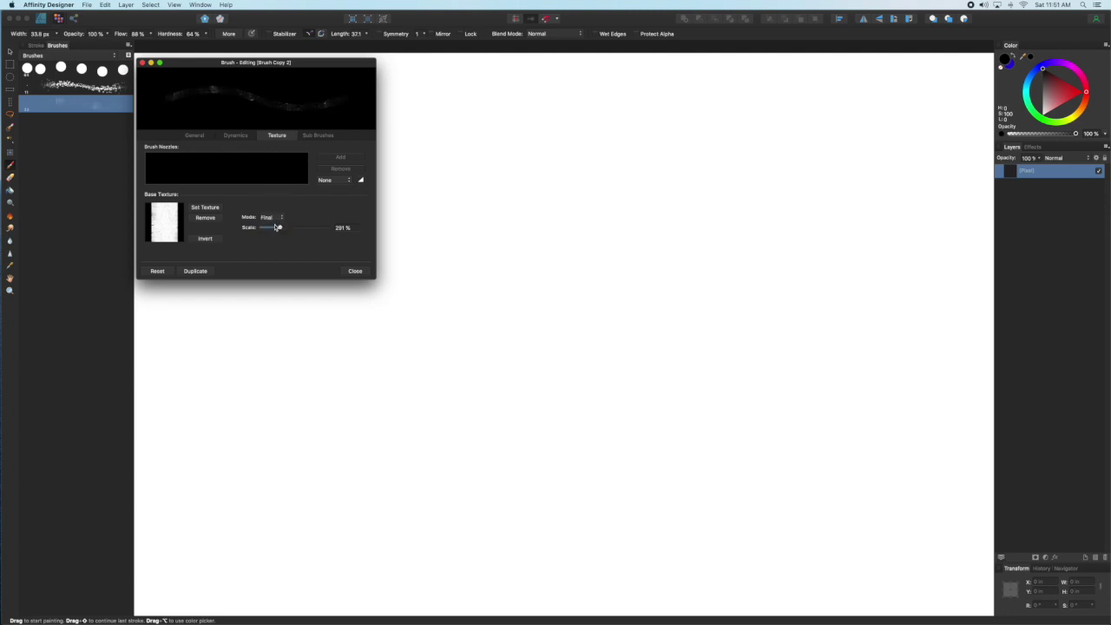
{"action": "left_click", "coordinate": [271, 217]}
{"action": "left_click", "coordinate": [276, 209]}
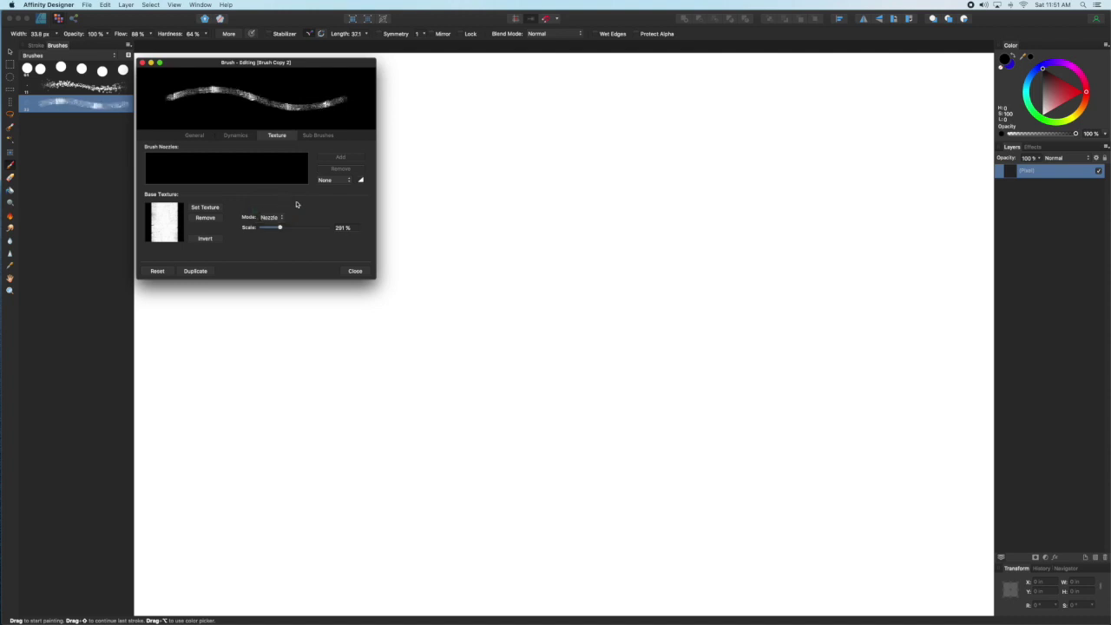
{"action": "left_click_drag", "start_coordinate": [423, 110], "coordinate": [727, 122]}
Step: Switch the texture mode to Final and paint a fainter stroke below
{"action": "left_click", "coordinate": [271, 217]}
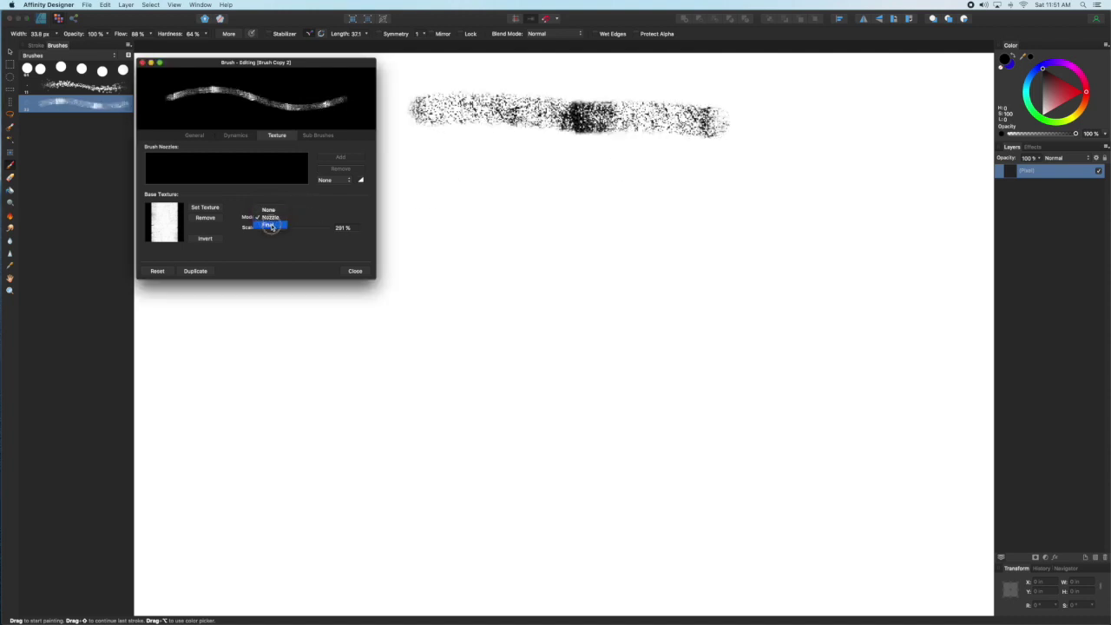
{"action": "left_click", "coordinate": [276, 224]}
{"action": "mouse_move", "coordinate": [412, 176]}
{"action": "left_mouse_down"}
{"action": "mouse_move", "coordinate": [764, 199]}
{"action": "mouse_move", "coordinate": [429, 182]}
{"action": "mouse_move", "coordinate": [557, 203]}
{"action": "left_mouse_up"}
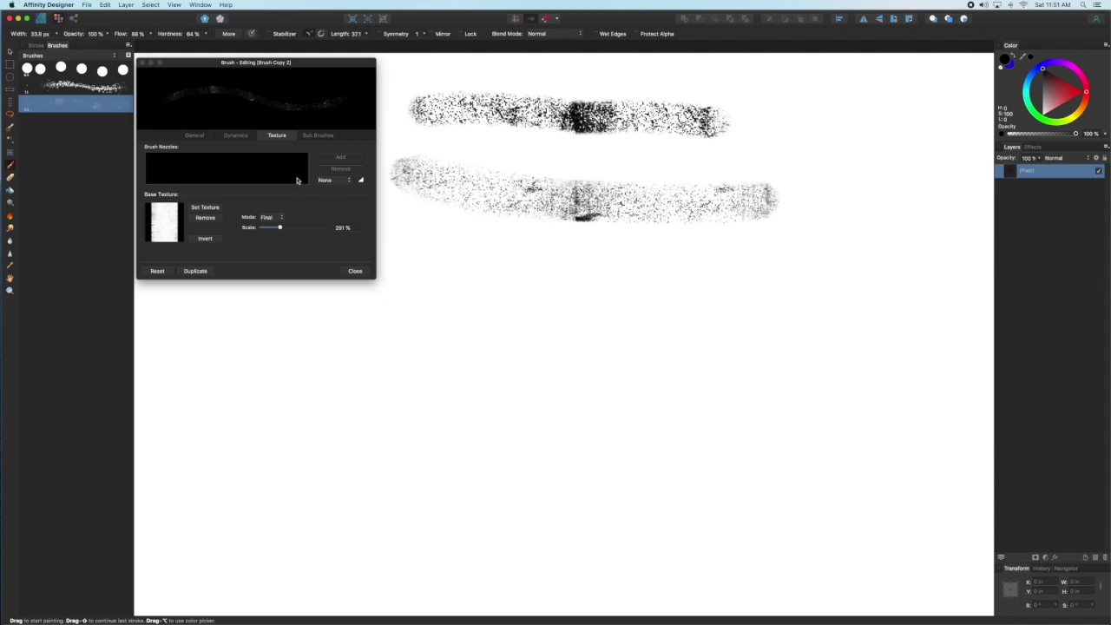
Step: Invert the base texture and paint a dark blob and a smooth black curve
{"action": "left_click", "coordinate": [205, 239]}
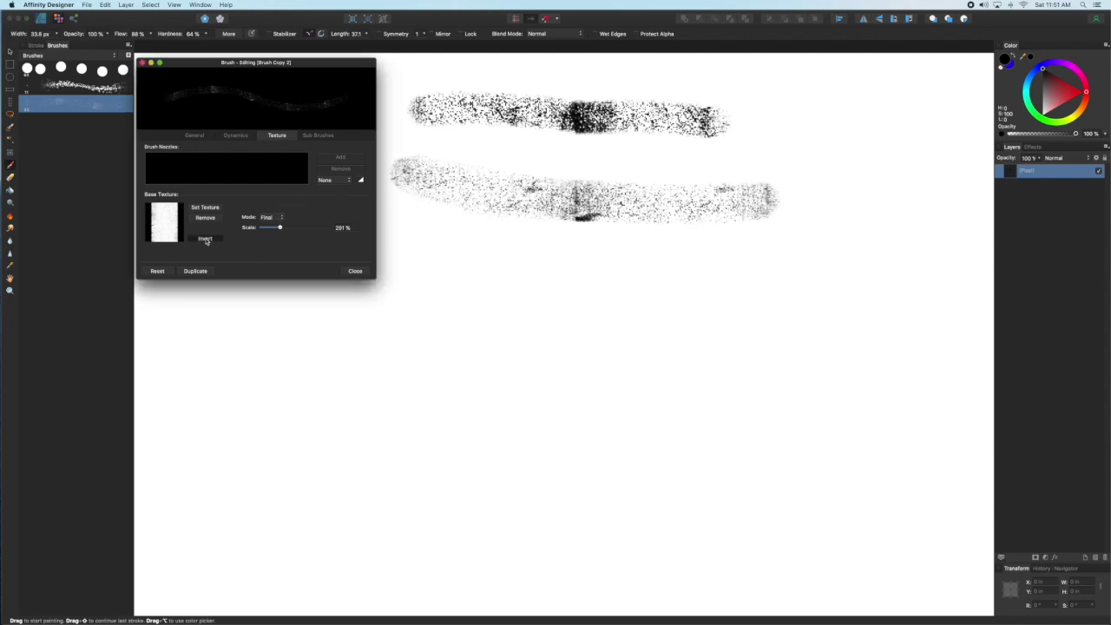
{"action": "mouse_move", "coordinate": [414, 258]}
{"action": "left_mouse_down"}
{"action": "mouse_move", "coordinate": [657, 285]}
{"action": "mouse_move", "coordinate": [784, 280]}
{"action": "mouse_move", "coordinate": [461, 298]}
{"action": "mouse_move", "coordinate": [738, 317]}
{"action": "left_mouse_up"}
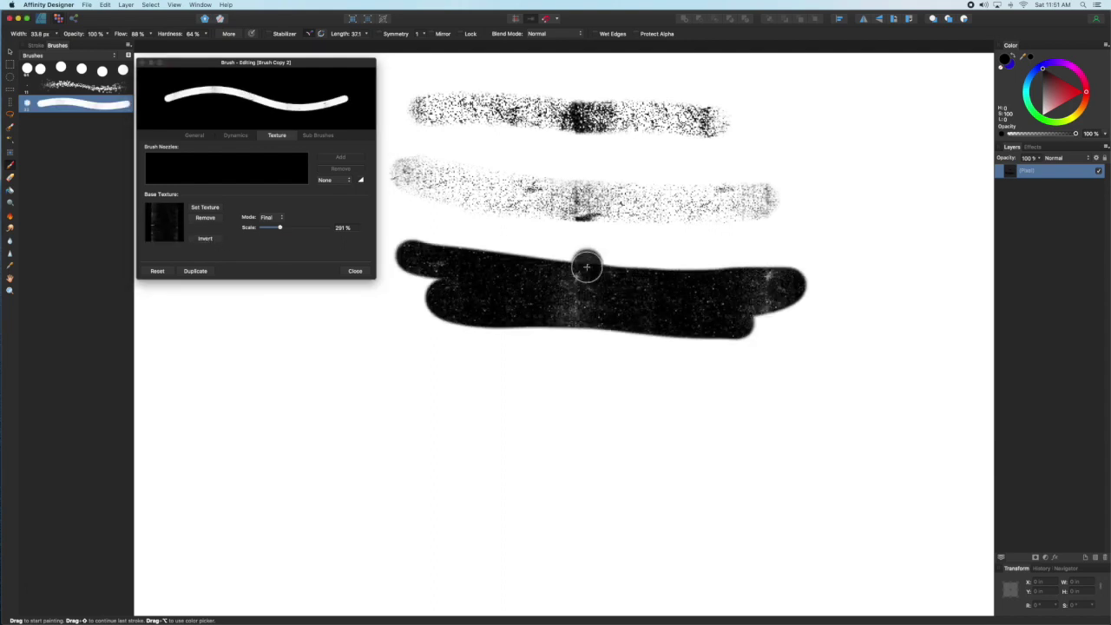
{"action": "left_click_drag", "start_coordinate": [483, 340], "coordinate": [724, 345]}
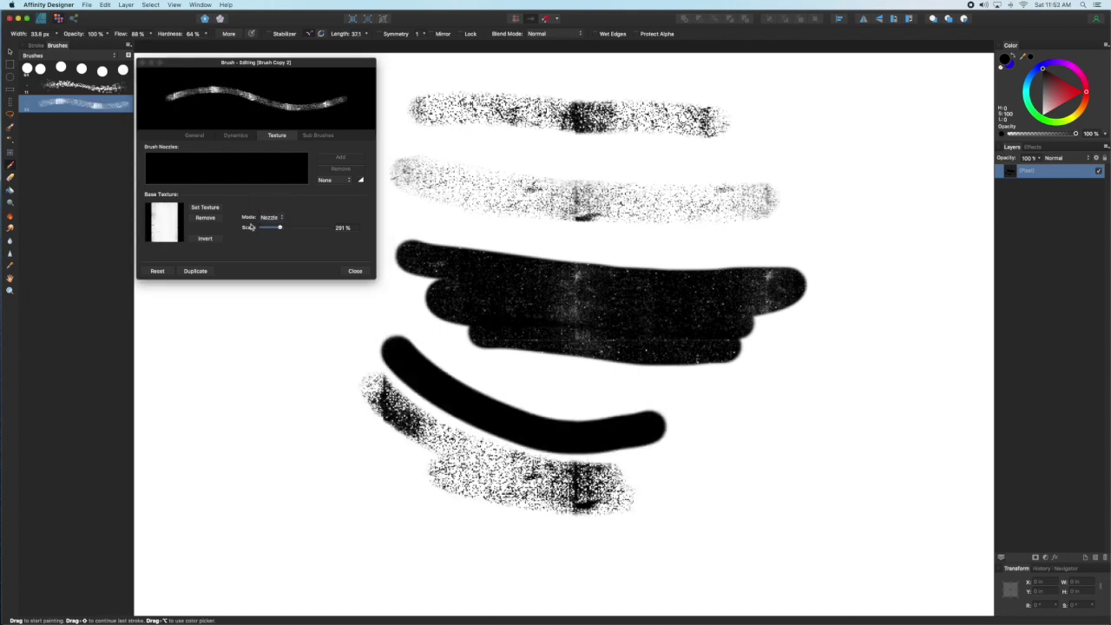
Step: Shrink the texture scale to 44% and paint a blocky speckled stroke across the lower canvas
{"action": "mouse_move", "coordinate": [279, 228]}
{"action": "left_mouse_down"}
{"action": "mouse_move", "coordinate": [316, 228]}
{"action": "mouse_move", "coordinate": [263, 228]}
{"action": "left_mouse_up"}
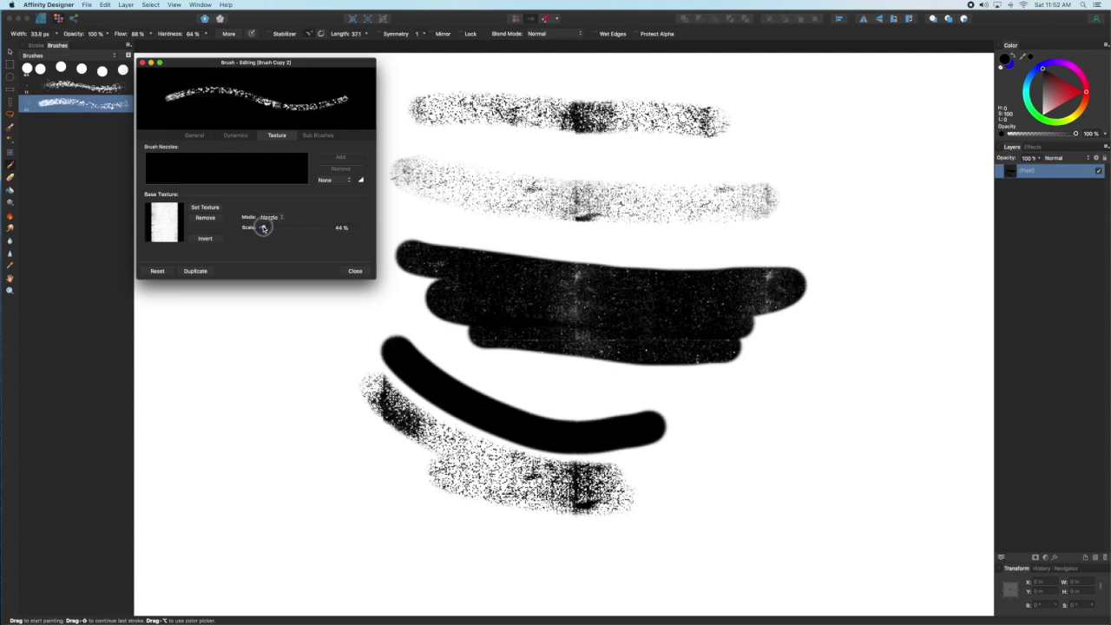
{"action": "mouse_move", "coordinate": [173, 382]}
{"action": "left_mouse_down"}
{"action": "mouse_move", "coordinate": [370, 420]}
{"action": "mouse_move", "coordinate": [766, 434]}
{"action": "left_mouse_up"}
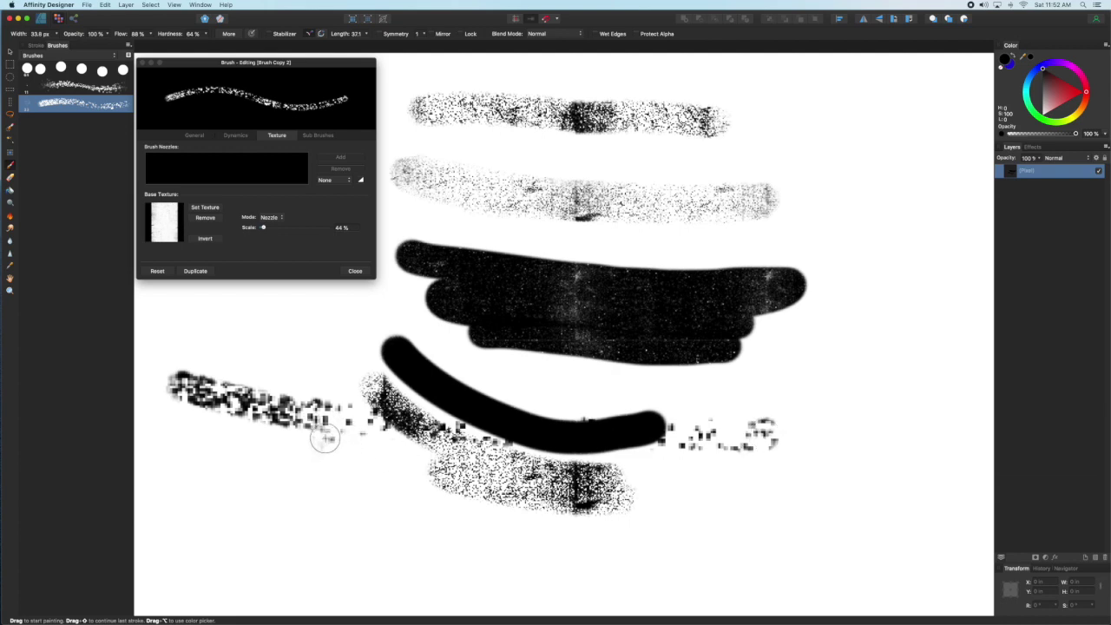
{"action": "left_click_drag", "start_coordinate": [269, 228], "coordinate": [275, 228]}
Step: Set the texture scale to 100%, test it, then clear the canvas and paint a fresh stroke
{"action": "left_click", "coordinate": [334, 229]}
{"action": "type", "text": "100"}
{"action": "key", "text": "Return"}
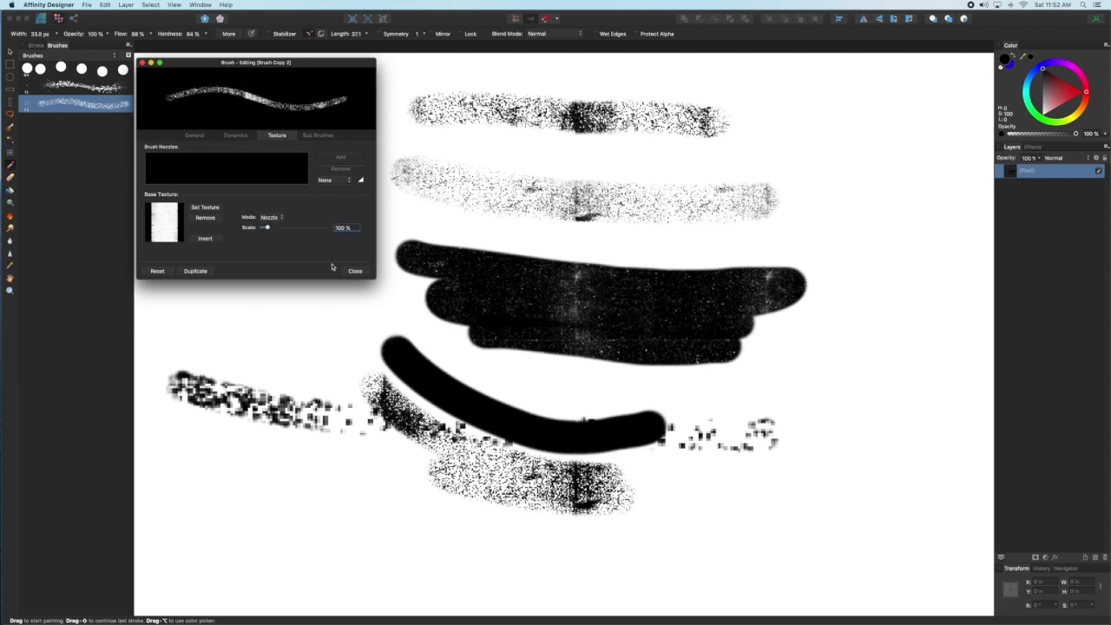
{"action": "left_click_drag", "start_coordinate": [178, 460], "coordinate": [391, 490]}
{"action": "key", "text": "super+a"}
{"action": "key", "text": "Delete"}
{"action": "left_click_drag", "start_coordinate": [421, 126], "coordinate": [807, 143]}
Step: Set the texture scale to 150%, then enlarge it further, painting a test stroke at each
{"action": "left_click", "coordinate": [343, 228]}
{"action": "type", "text": "150"}
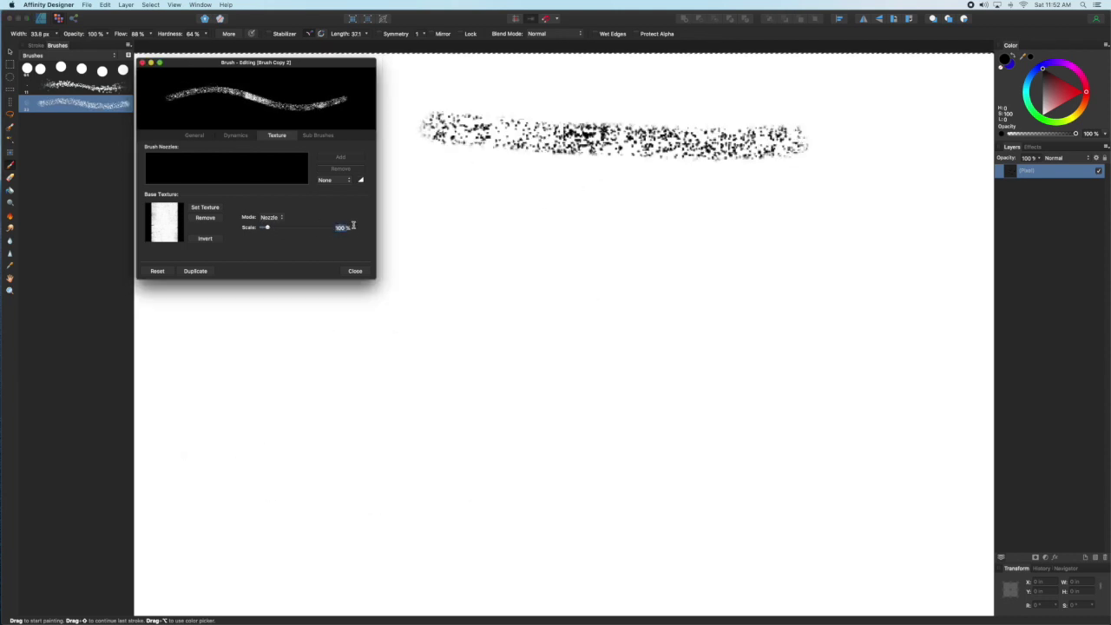
{"action": "key", "text": "Return"}
{"action": "left_click_drag", "start_coordinate": [420, 208], "coordinate": [811, 235]}
{"action": "left_click_drag", "start_coordinate": [270, 227], "coordinate": [297, 227]}
{"action": "mouse_move", "coordinate": [387, 334]}
{"action": "left_mouse_down"}
{"action": "mouse_move", "coordinate": [776, 359]}
{"action": "mouse_move", "coordinate": [803, 399]}
{"action": "mouse_move", "coordinate": [382, 387]}
{"action": "mouse_move", "coordinate": [903, 438]}
{"action": "left_mouse_up"}
Step: Reduce the texture scale to 82% and paint black and red test strokes
{"action": "mouse_move", "coordinate": [298, 227]}
{"action": "left_mouse_down"}
{"action": "mouse_move", "coordinate": [317, 227]}
{"action": "mouse_move", "coordinate": [265, 228]}
{"action": "left_mouse_up"}
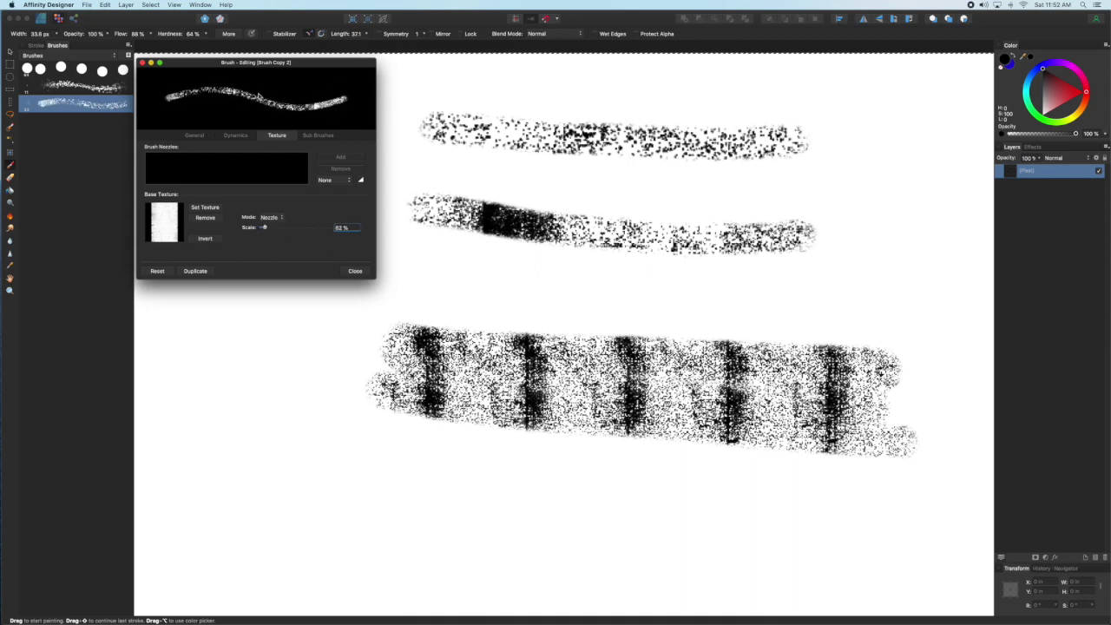
{"action": "left_click_drag", "start_coordinate": [252, 330], "coordinate": [208, 430]}
{"action": "mouse_move", "coordinate": [291, 348]}
{"action": "left_mouse_down"}
{"action": "mouse_move", "coordinate": [312, 491]}
{"action": "mouse_move", "coordinate": [382, 382]}
{"action": "left_mouse_up"}
{"action": "left_click_drag", "start_coordinate": [356, 473], "coordinate": [460, 425]}
{"action": "left_click_drag", "start_coordinate": [872, 154], "coordinate": [859, 287]}
{"action": "left_click_drag", "start_coordinate": [729, 160], "coordinate": [799, 330]}
{"action": "left_click_drag", "start_coordinate": [686, 321], "coordinate": [481, 325]}
{"action": "mouse_move", "coordinate": [473, 403]}
{"action": "left_mouse_down"}
{"action": "mouse_move", "coordinate": [437, 293]}
{"action": "mouse_move", "coordinate": [382, 361]}
{"action": "left_mouse_up"}
{"action": "left_click_drag", "start_coordinate": [351, 300], "coordinate": [347, 360]}
{"action": "mouse_move", "coordinate": [295, 391]}
{"action": "left_mouse_down"}
{"action": "mouse_move", "coordinate": [291, 339]}
{"action": "mouse_move", "coordinate": [313, 486]}
{"action": "mouse_move", "coordinate": [323, 491]}
{"action": "mouse_move", "coordinate": [291, 364]}
{"action": "mouse_move", "coordinate": [299, 345]}
{"action": "left_mouse_up"}
Step: Duplicate the brush into Brush Copy 3, raise its texture scale, and paint red test strokes
{"action": "left_click", "coordinate": [196, 271]}
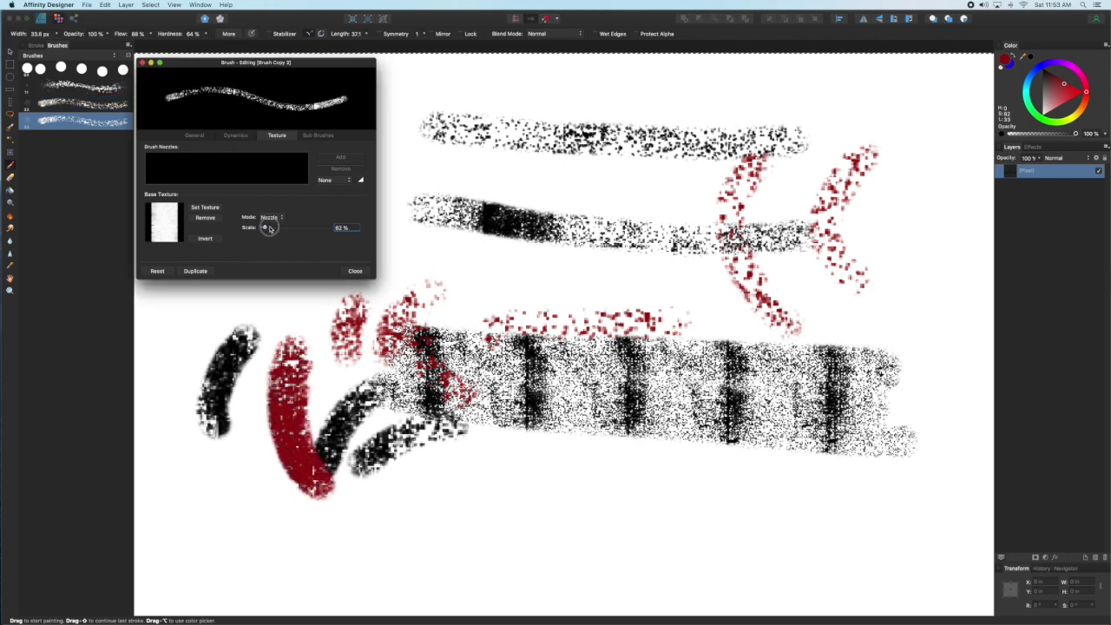
{"action": "left_click_drag", "start_coordinate": [264, 228], "coordinate": [312, 227]}
{"action": "left_click_drag", "start_coordinate": [230, 347], "coordinate": [212, 399]}
{"action": "left_click_drag", "start_coordinate": [382, 391], "coordinate": [321, 460]}
{"action": "left_click_drag", "start_coordinate": [451, 365], "coordinate": [703, 412]}
{"action": "left_click_drag", "start_coordinate": [439, 248], "coordinate": [730, 243]}
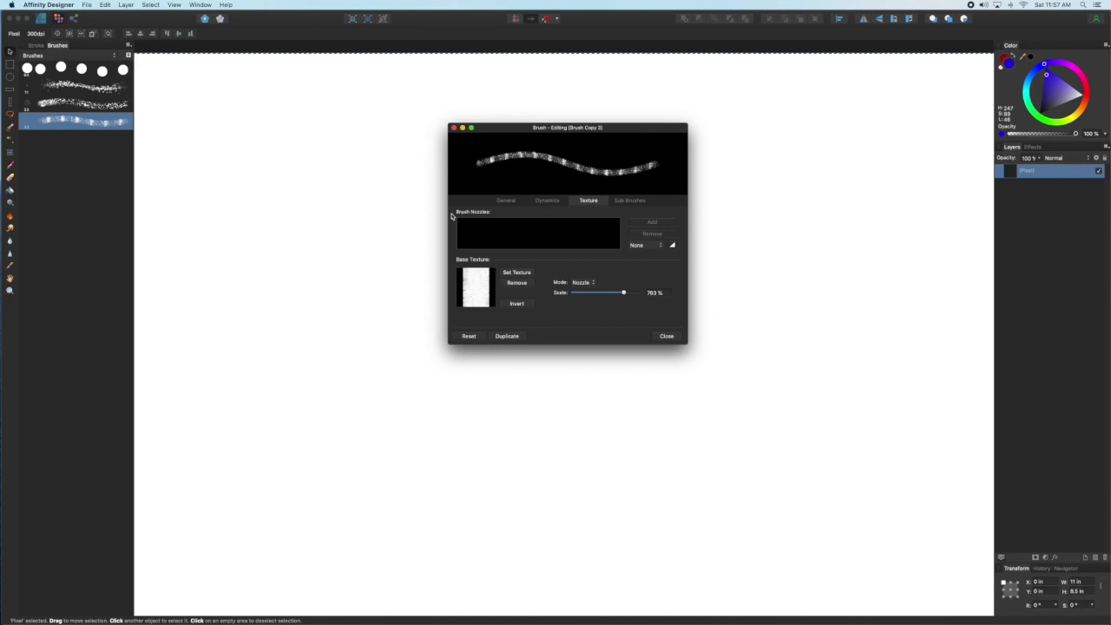
Step: Create a new intensity brush from Ink-Salt_Splatter.png
{"action": "left_click", "coordinate": [129, 50]}
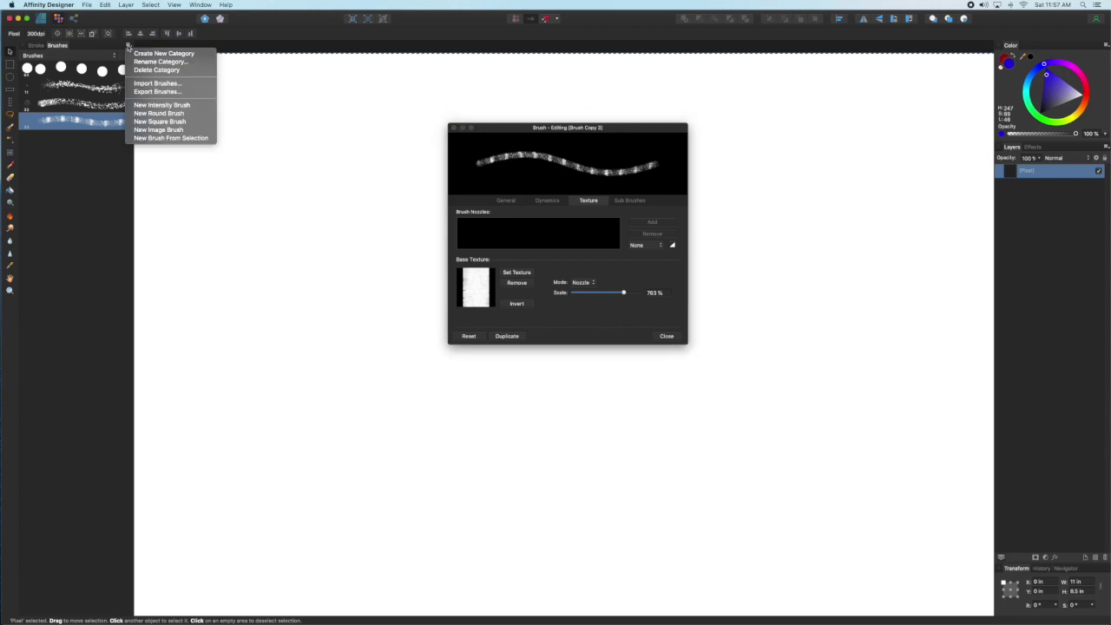
{"action": "left_click", "coordinate": [156, 105]}
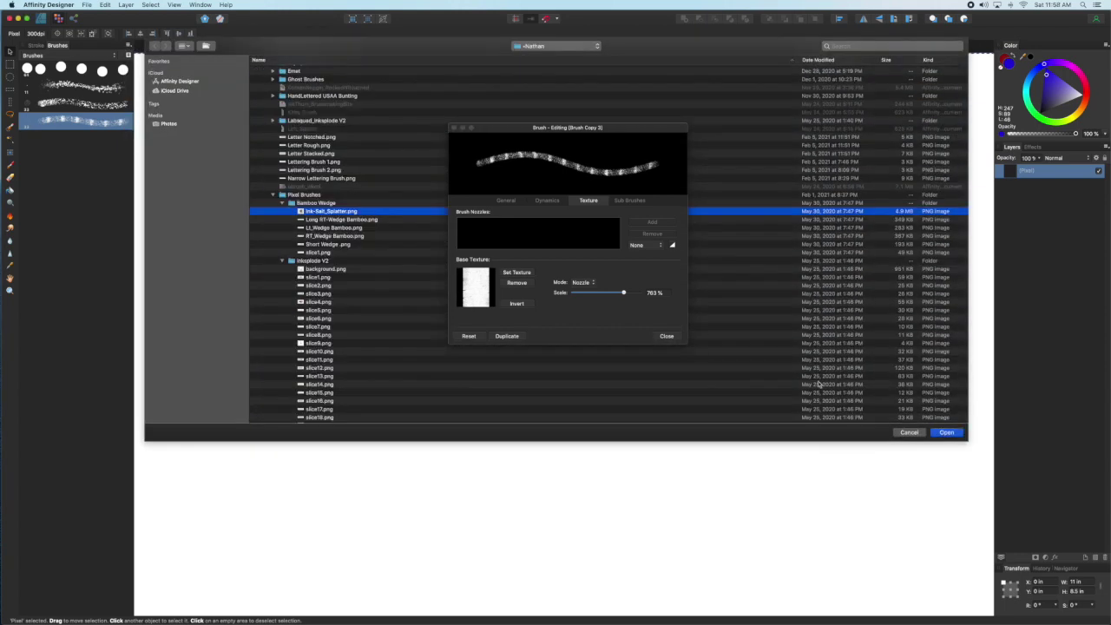
{"action": "left_click", "coordinate": [947, 432]}
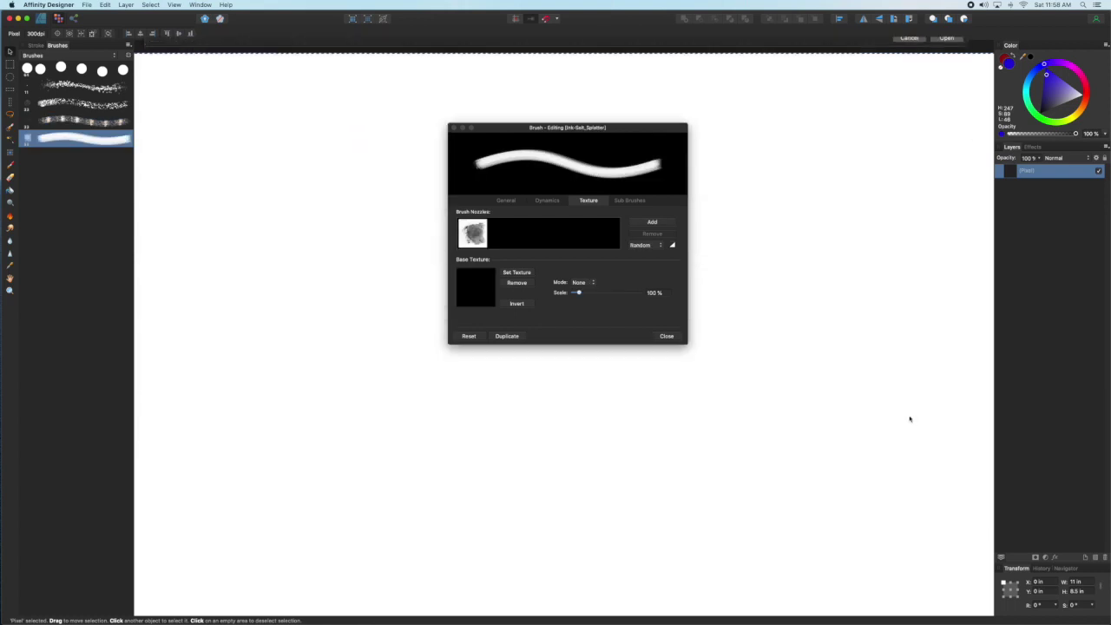
Step: Increase the splatter brush's scatter and tighten its spacing to 11%, testing with red strokes
{"action": "left_click_drag", "start_coordinate": [507, 128], "coordinate": [446, 128]}
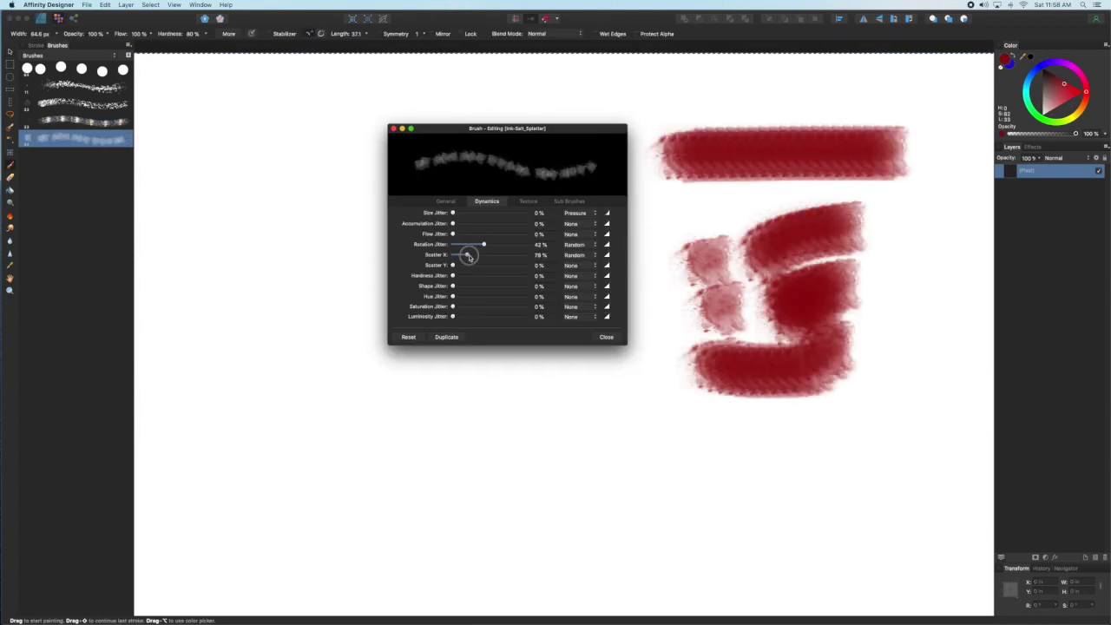
{"action": "left_click_drag", "start_coordinate": [464, 254], "coordinate": [470, 265]}
{"action": "mouse_move", "coordinate": [201, 208]}
{"action": "left_mouse_down"}
{"action": "mouse_move", "coordinate": [521, 448]}
{"action": "mouse_move", "coordinate": [643, 434]}
{"action": "left_mouse_up"}
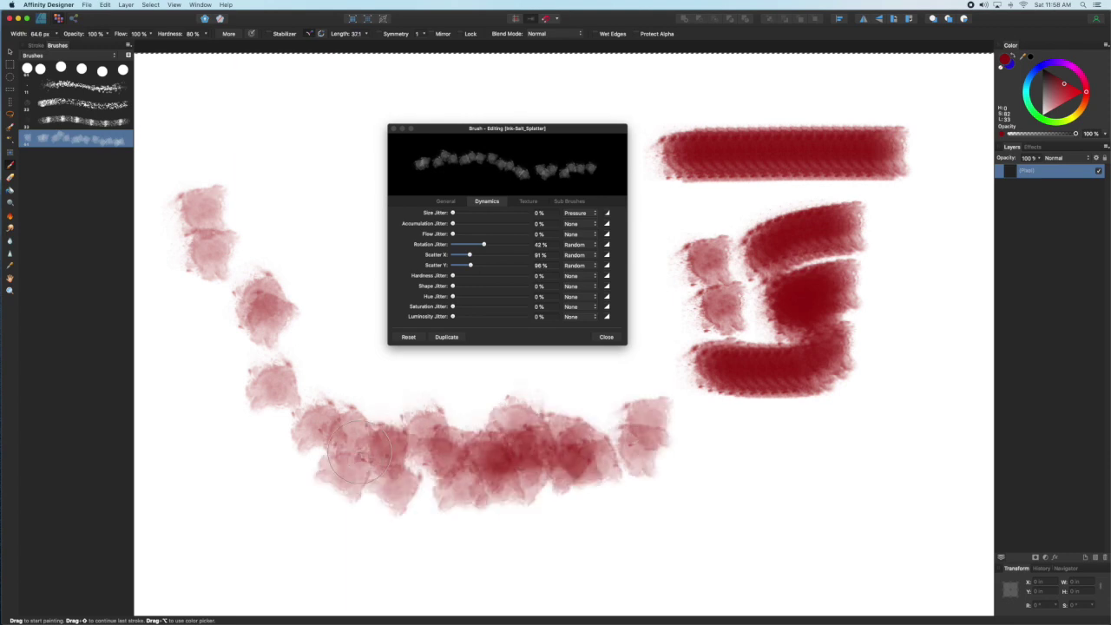
{"action": "left_click", "coordinate": [445, 201]}
{"action": "left_click_drag", "start_coordinate": [473, 245], "coordinate": [455, 245]}
{"action": "mouse_move", "coordinate": [295, 152]}
{"action": "left_mouse_down"}
{"action": "mouse_move", "coordinate": [321, 270]}
{"action": "mouse_move", "coordinate": [880, 451]}
{"action": "mouse_move", "coordinate": [712, 486]}
{"action": "left_mouse_up"}
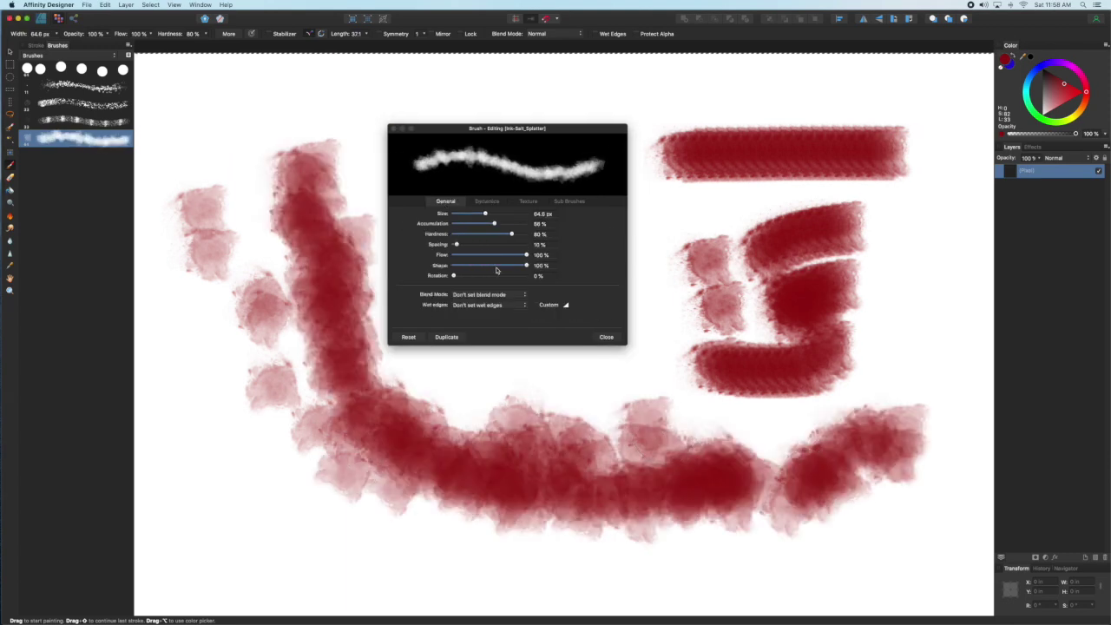
Step: Add slice4.png as a second nozzle and paint red test strokes on the left
{"action": "left_click", "coordinate": [528, 202]}
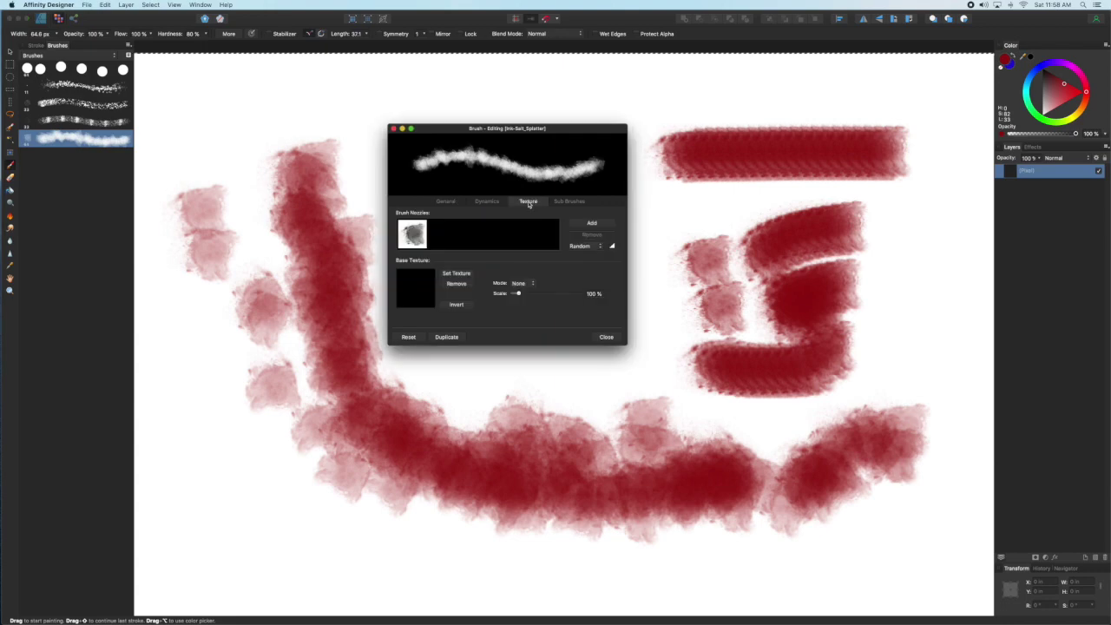
{"action": "left_click", "coordinate": [592, 224]}
{"action": "key", "text": "space"}
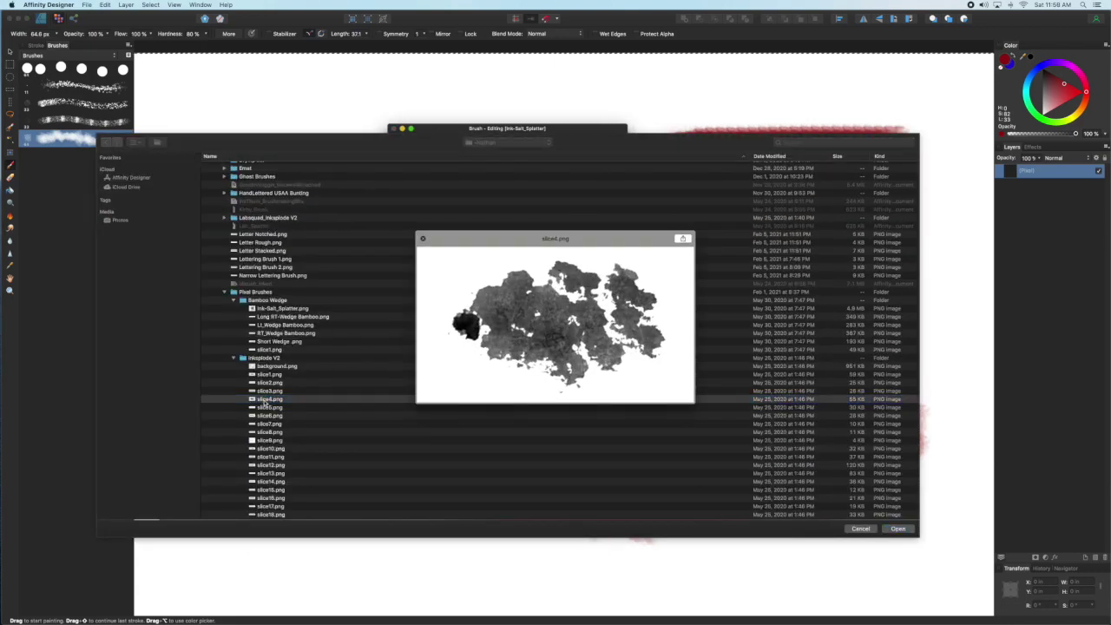
{"action": "double_click", "coordinate": [265, 400]}
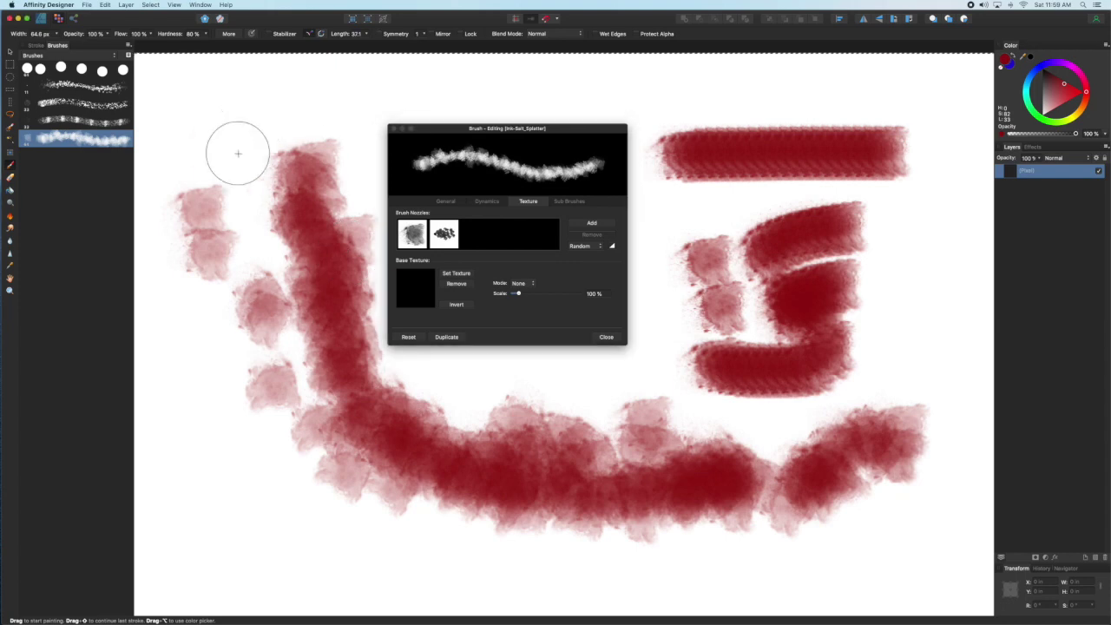
{"action": "left_click_drag", "start_coordinate": [236, 154], "coordinate": [273, 283]}
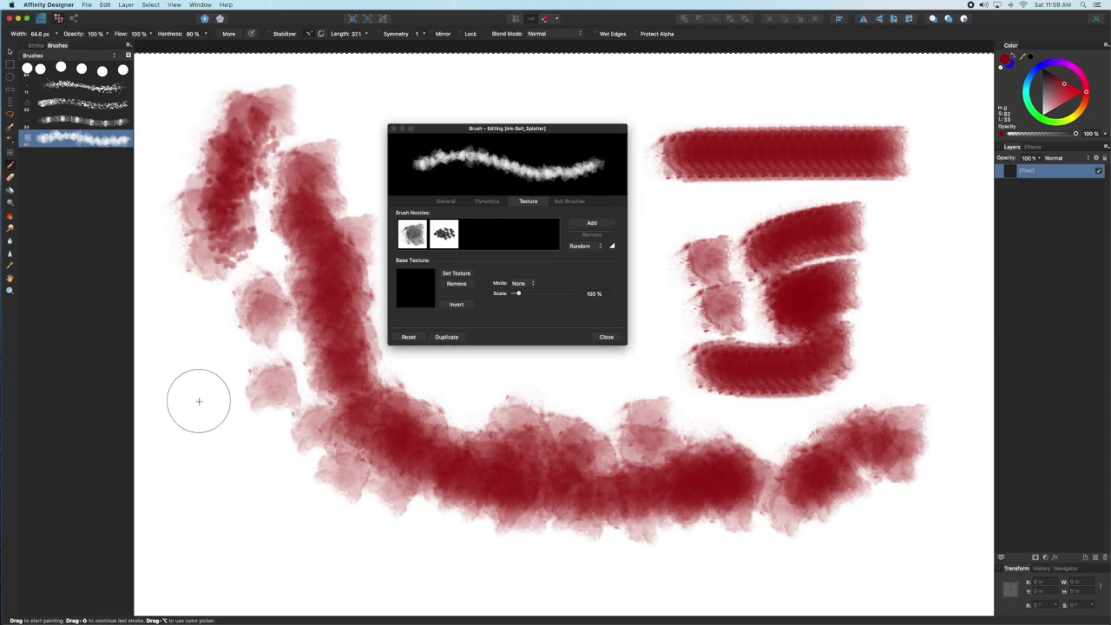
{"action": "mouse_move", "coordinate": [177, 397]}
{"action": "left_mouse_down"}
{"action": "mouse_move", "coordinate": [270, 512]}
{"action": "mouse_move", "coordinate": [305, 544]}
{"action": "mouse_move", "coordinate": [349, 531]}
{"action": "left_mouse_up"}
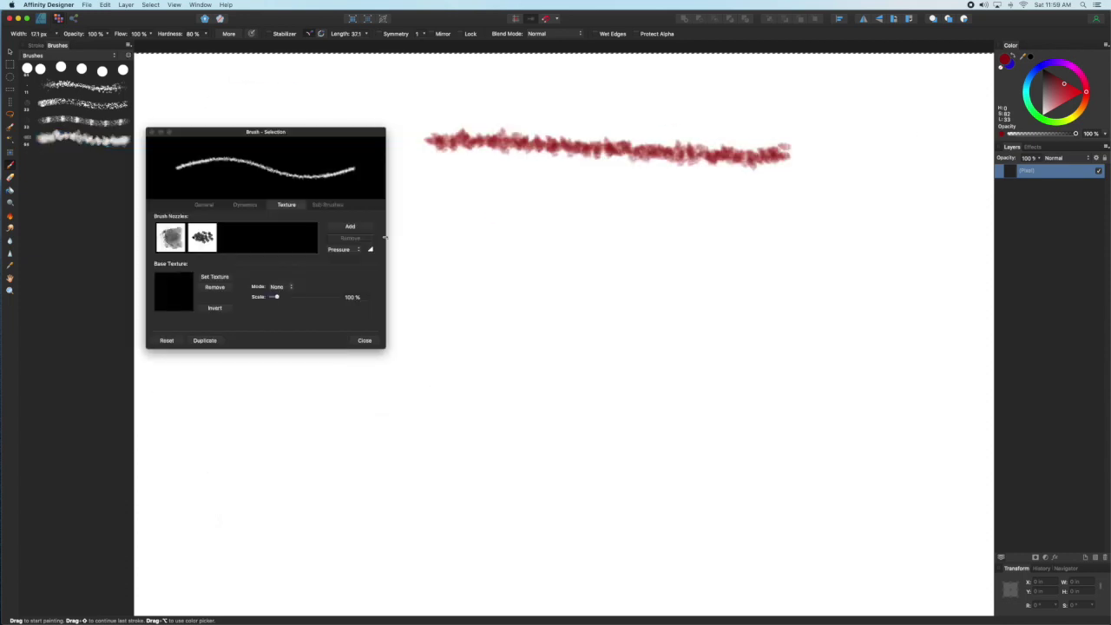
{"action": "left_click", "coordinate": [343, 249]}
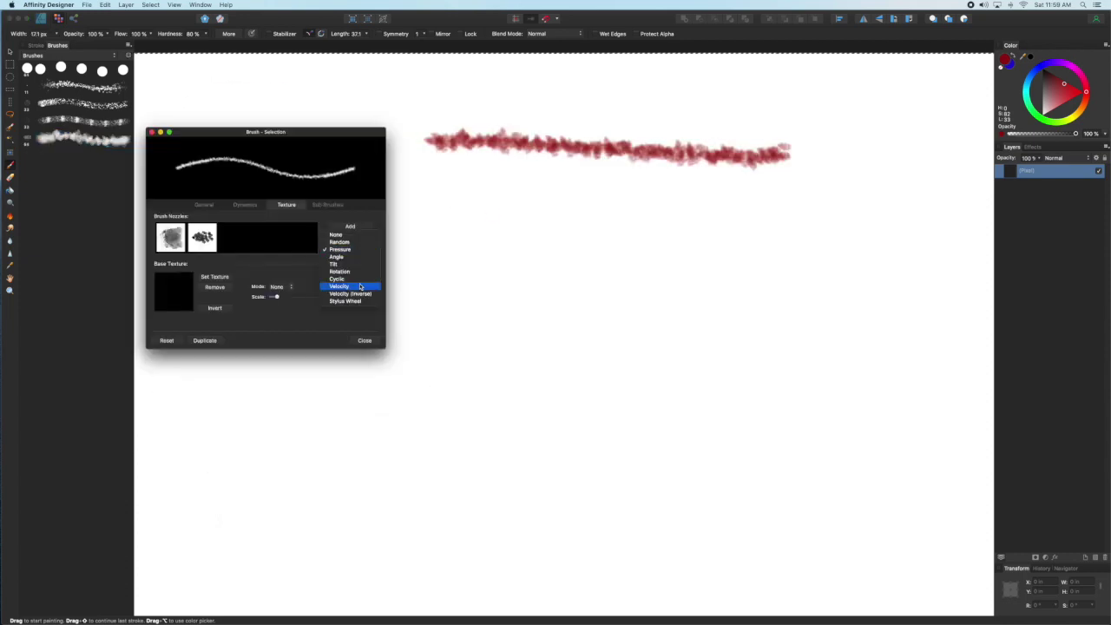
Step: Vary nozzles by Velocity and paint straight and looping zigzag red test strokes
{"action": "left_click", "coordinate": [343, 287]}
{"action": "mouse_move", "coordinate": [469, 226]}
{"action": "left_mouse_down"}
{"action": "mouse_move", "coordinate": [406, 228]}
{"action": "mouse_move", "coordinate": [887, 278]}
{"action": "left_mouse_up"}
{"action": "left_click_drag", "start_coordinate": [402, 327], "coordinate": [952, 403]}
{"action": "mouse_move", "coordinate": [404, 384]}
{"action": "left_mouse_down"}
{"action": "mouse_move", "coordinate": [768, 492]}
{"action": "mouse_move", "coordinate": [791, 473]}
{"action": "left_mouse_up"}
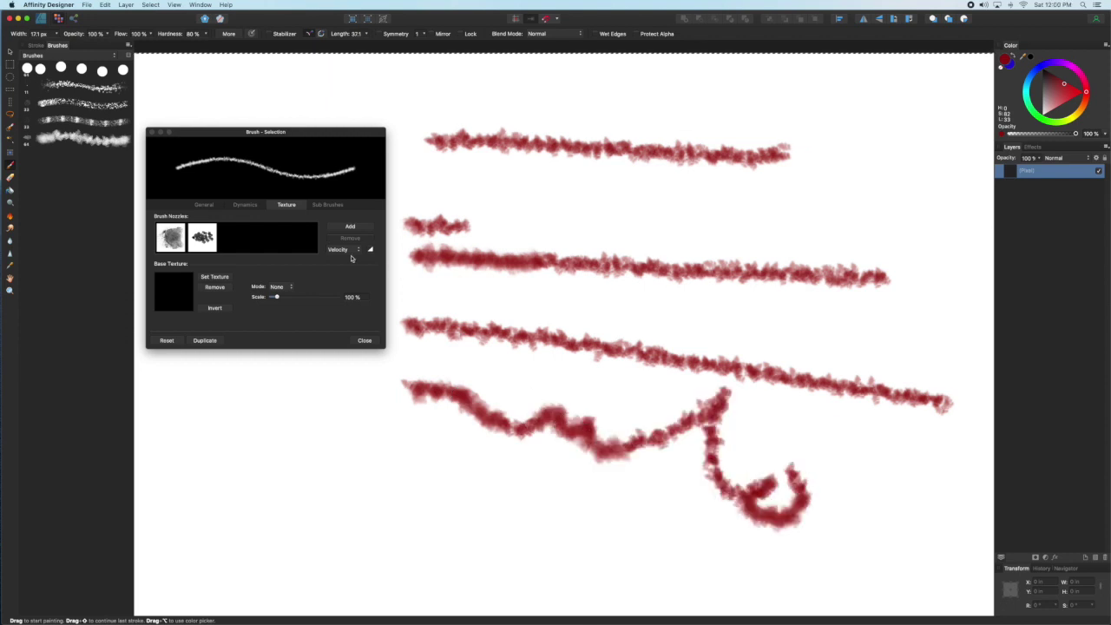
Step: Vary nozzles by Pressure, select the second nozzle, and set the brush size to 50.3 px
{"action": "left_click", "coordinate": [348, 249]}
{"action": "left_click", "coordinate": [346, 214]}
{"action": "left_click", "coordinate": [202, 236]}
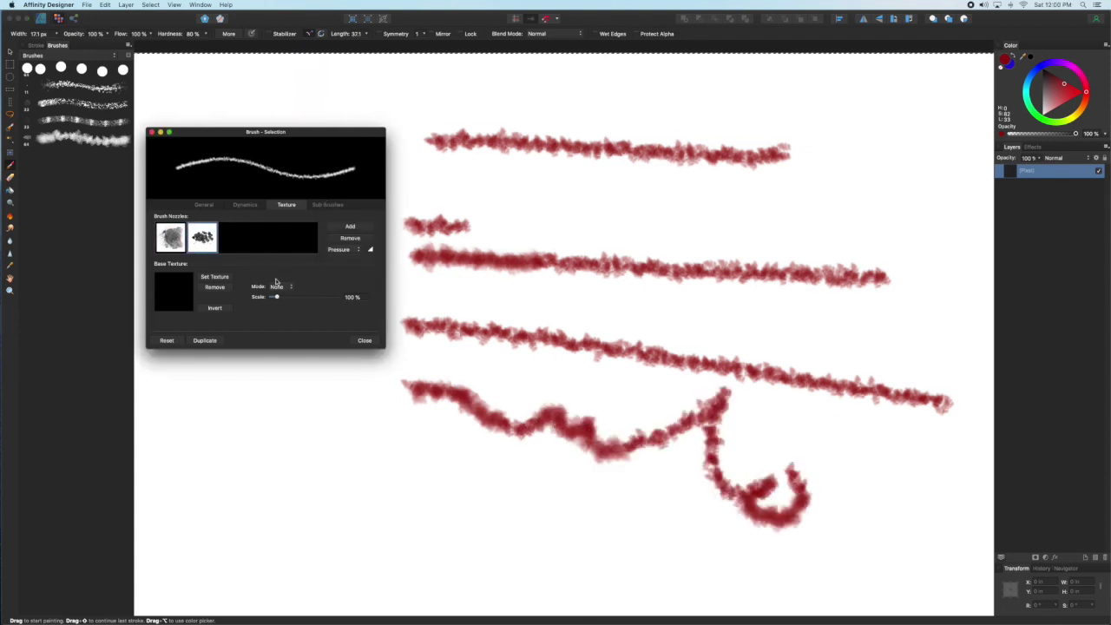
{"action": "mouse_move", "coordinate": [318, 404]}
{"action": "left_mouse_down"}
{"action": "mouse_move", "coordinate": [432, 496]}
{"action": "mouse_move", "coordinate": [415, 452]}
{"action": "left_mouse_up"}
{"action": "left_click", "coordinate": [204, 204]}
{"action": "left_click_drag", "start_coordinate": [224, 216], "coordinate": [245, 216]}
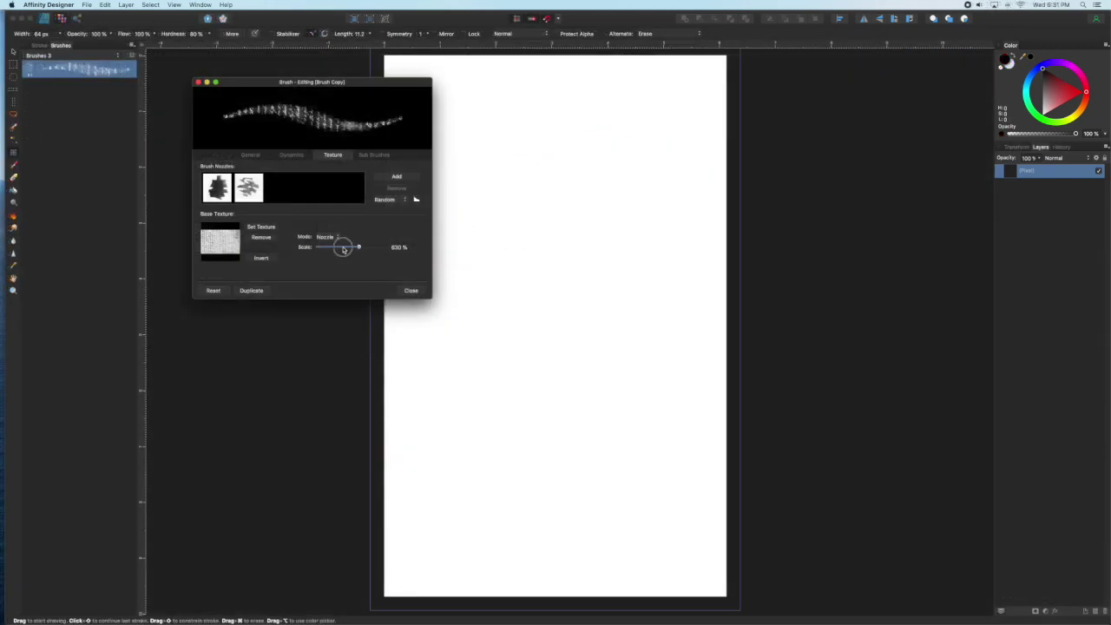
Step: Scale the base texture to 480% and paint black strokes before and after inverting it
{"action": "mouse_move", "coordinate": [344, 249]}
{"action": "left_mouse_down"}
{"action": "mouse_move", "coordinate": [324, 250]}
{"action": "mouse_move", "coordinate": [349, 249]}
{"action": "left_mouse_up"}
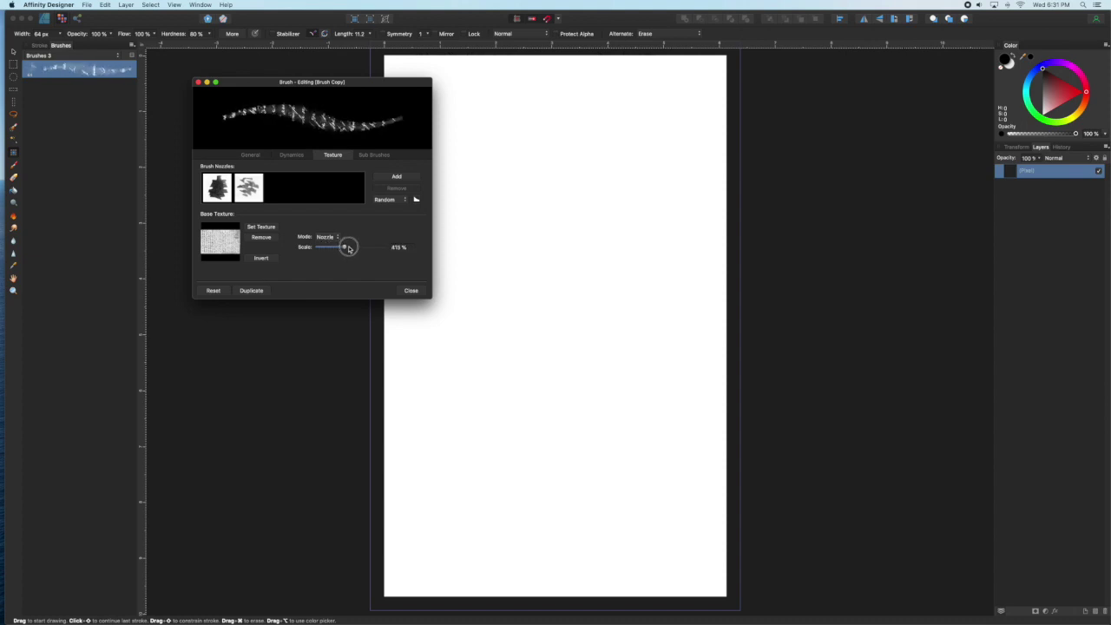
{"action": "left_click", "coordinate": [261, 259]}
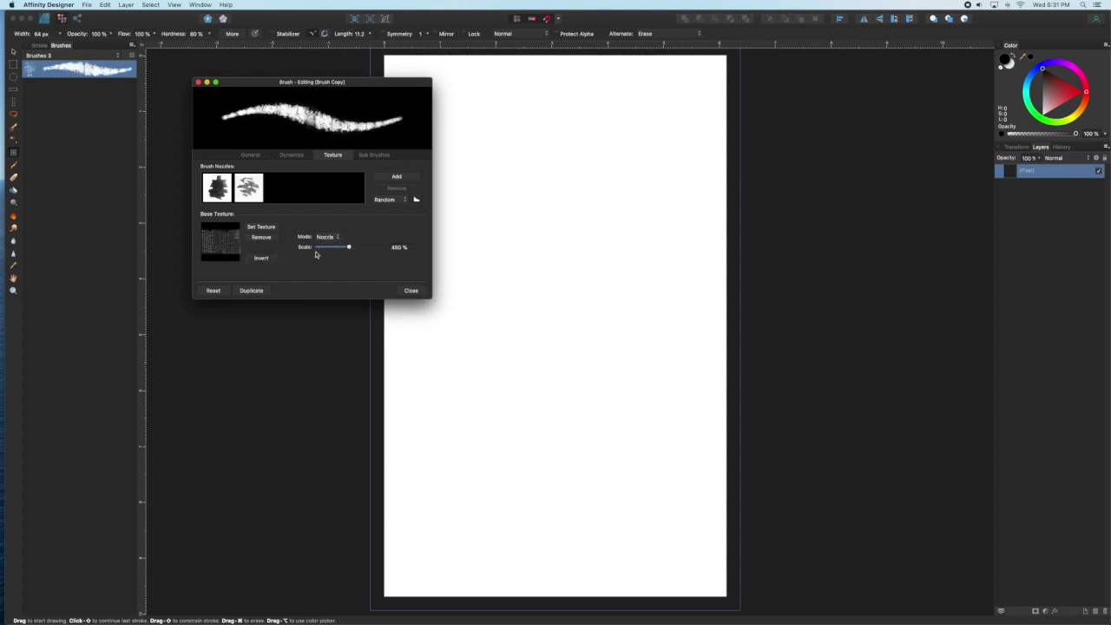
{"action": "mouse_move", "coordinate": [446, 96]}
{"action": "left_mouse_down"}
{"action": "mouse_move", "coordinate": [659, 90]}
{"action": "mouse_move", "coordinate": [474, 103]}
{"action": "left_mouse_up"}
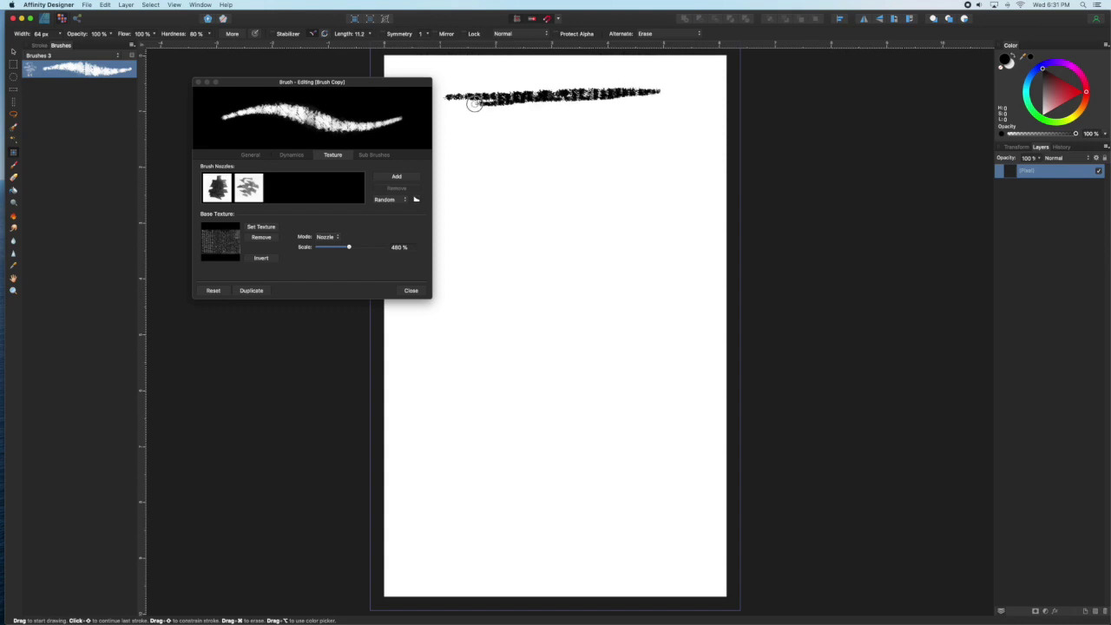
{"action": "left_click", "coordinate": [261, 257]}
{"action": "mouse_move", "coordinate": [449, 128]}
{"action": "left_mouse_down"}
{"action": "mouse_move", "coordinate": [638, 126]}
{"action": "mouse_move", "coordinate": [450, 135]}
{"action": "mouse_move", "coordinate": [582, 131]}
{"action": "mouse_move", "coordinate": [507, 123]}
{"action": "mouse_move", "coordinate": [588, 137]}
{"action": "mouse_move", "coordinate": [486, 137]}
{"action": "left_mouse_up"}
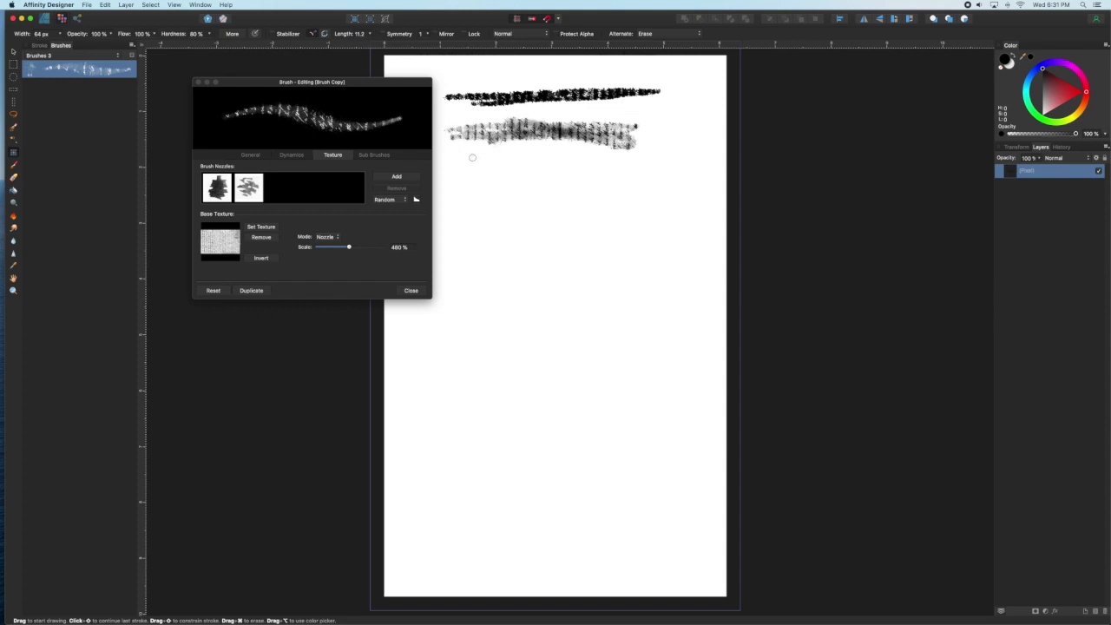
Step: Try the Random variation curve's linear, S-shaped, exponential and convex profiles, then reshape it into a wave and test
{"action": "left_click", "coordinate": [416, 200]}
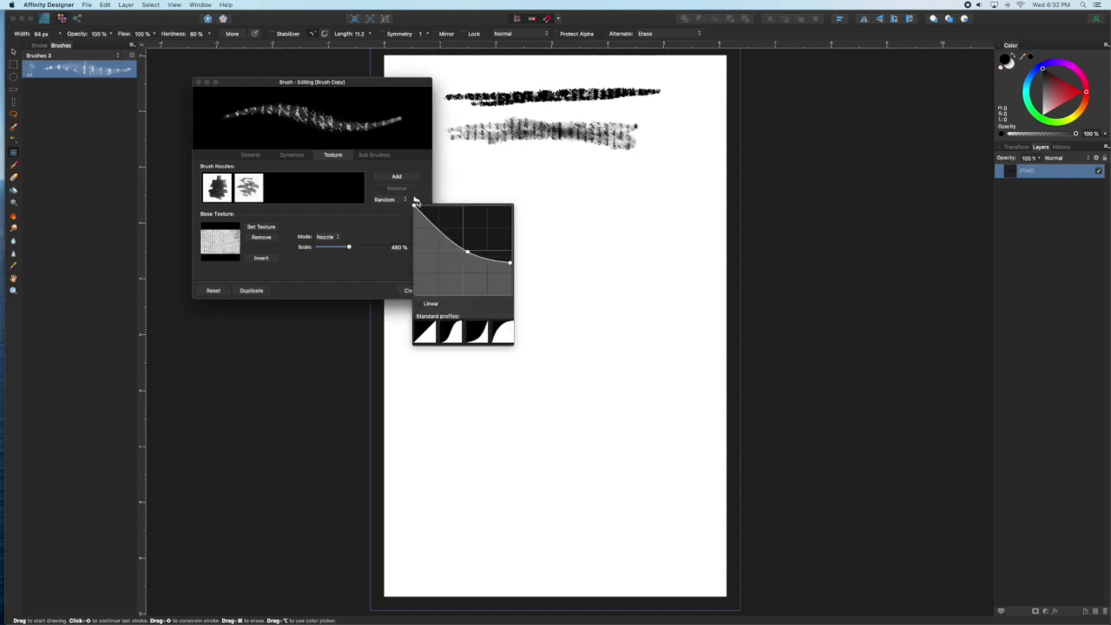
{"action": "left_click", "coordinate": [432, 337]}
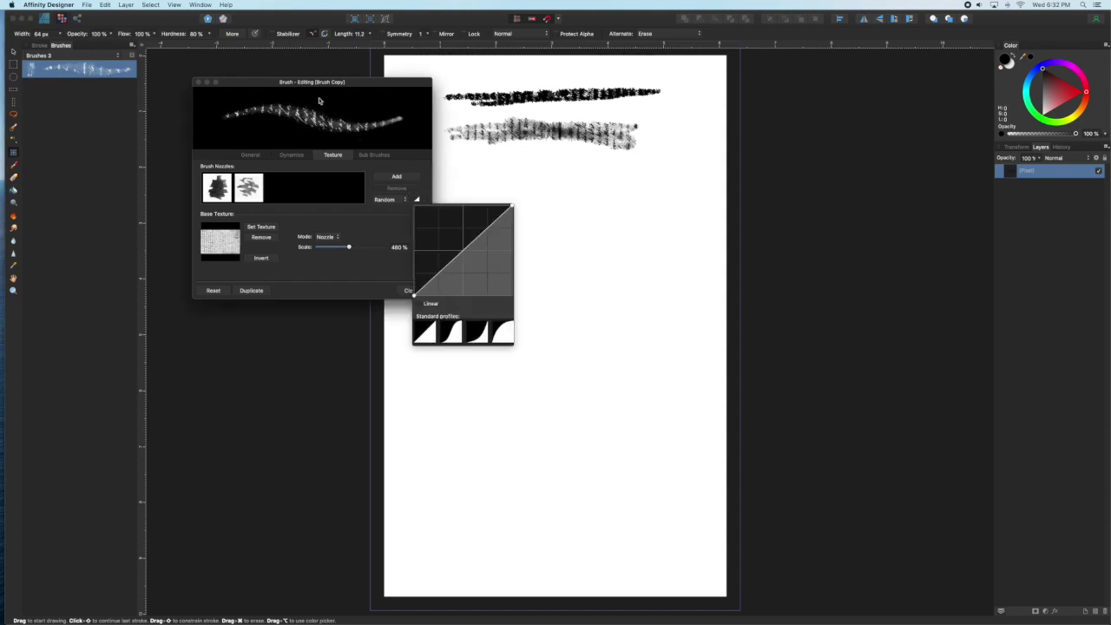
{"action": "left_click", "coordinate": [461, 336]}
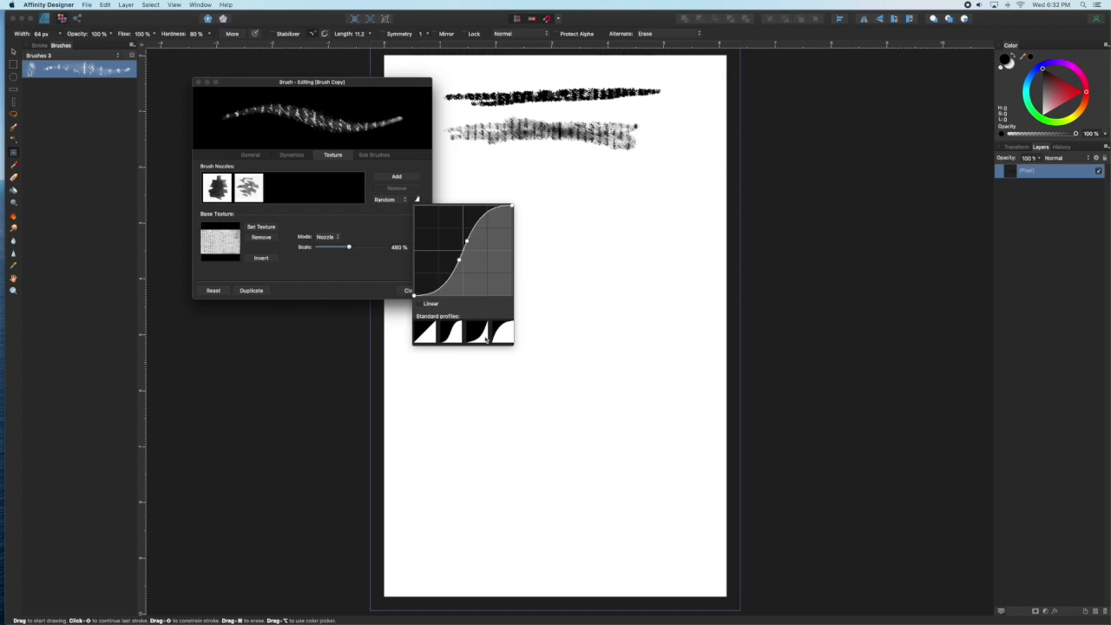
{"action": "left_click", "coordinate": [485, 335]}
{"action": "left_click", "coordinate": [504, 336]}
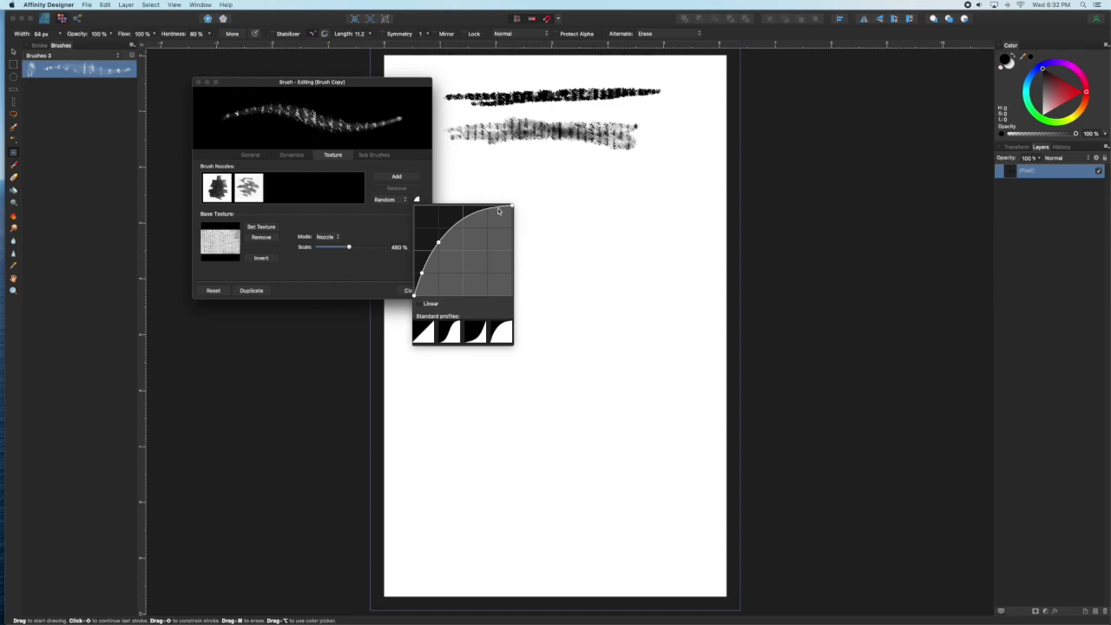
{"action": "left_click_drag", "start_coordinate": [498, 211], "coordinate": [488, 276]}
{"action": "left_click_drag", "start_coordinate": [491, 181], "coordinate": [649, 175]}
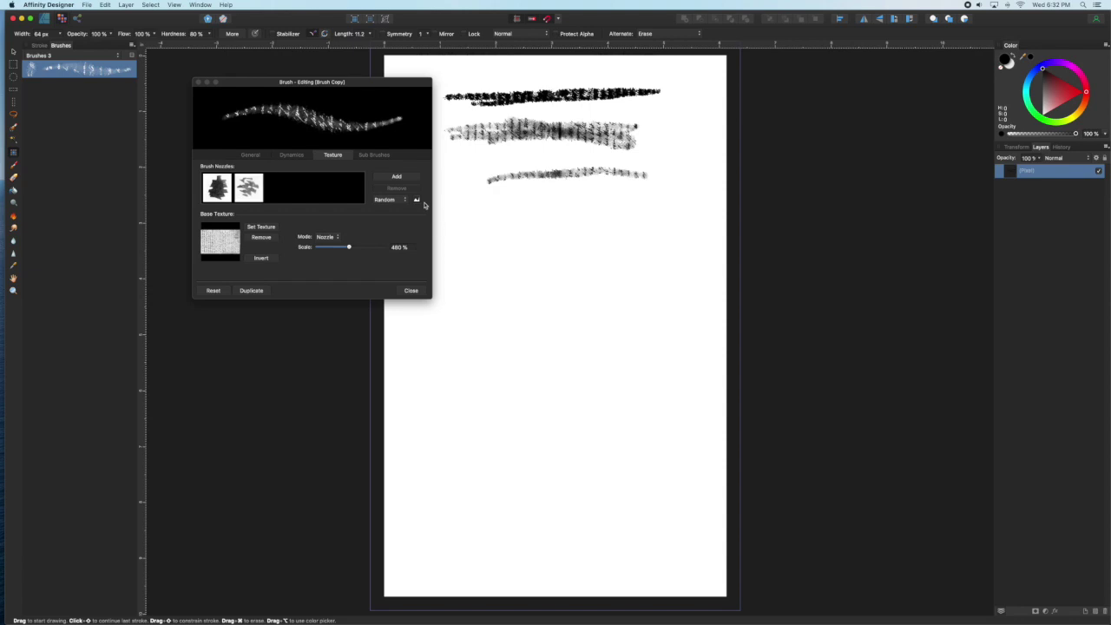
Step: Test nozzle variation None, then return to Random with a linear curve and paint a stroke
{"action": "left_click", "coordinate": [393, 200]}
{"action": "left_click", "coordinate": [390, 190]}
{"action": "left_click_drag", "start_coordinate": [476, 209], "coordinate": [652, 212]}
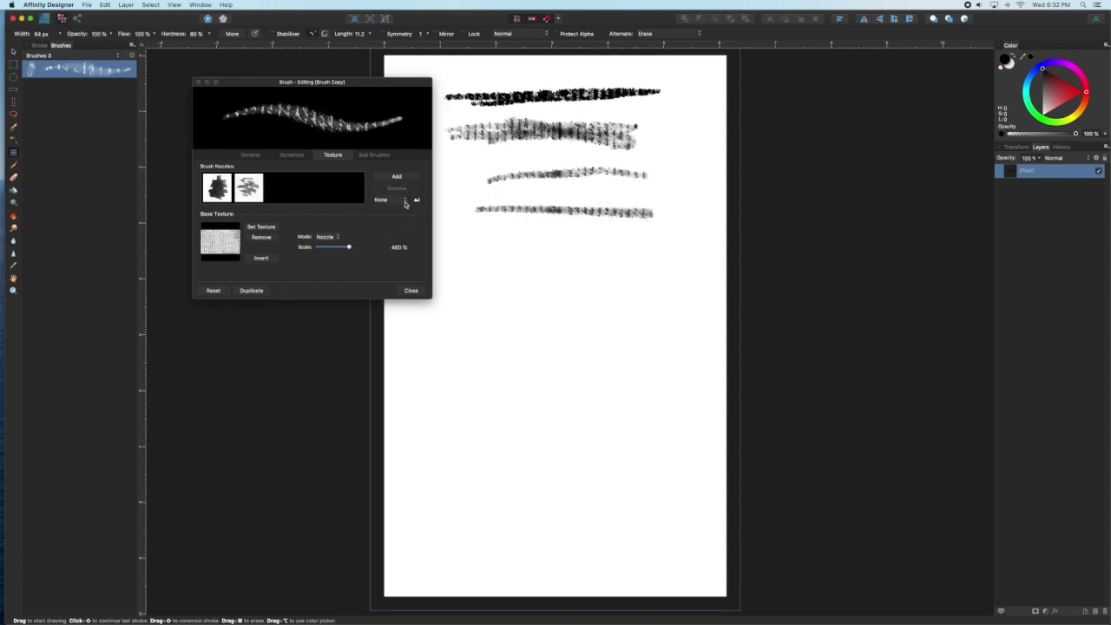
{"action": "left_click", "coordinate": [405, 202]}
{"action": "left_click", "coordinate": [403, 207]}
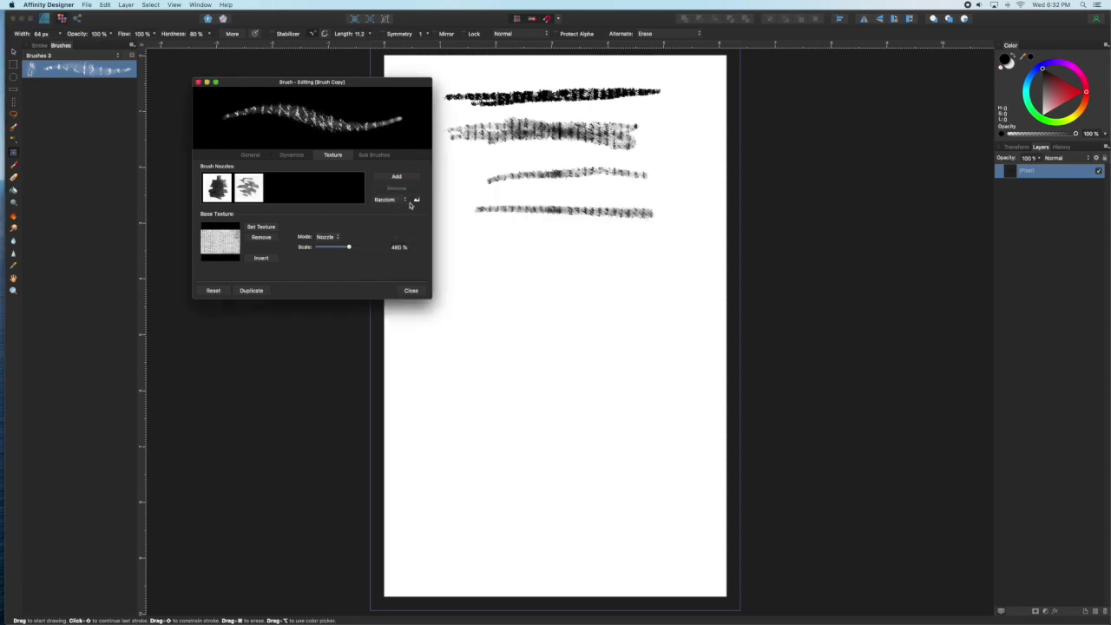
{"action": "left_click", "coordinate": [417, 199]}
{"action": "left_click", "coordinate": [426, 333]}
{"action": "left_click_drag", "start_coordinate": [652, 238], "coordinate": [452, 239]}
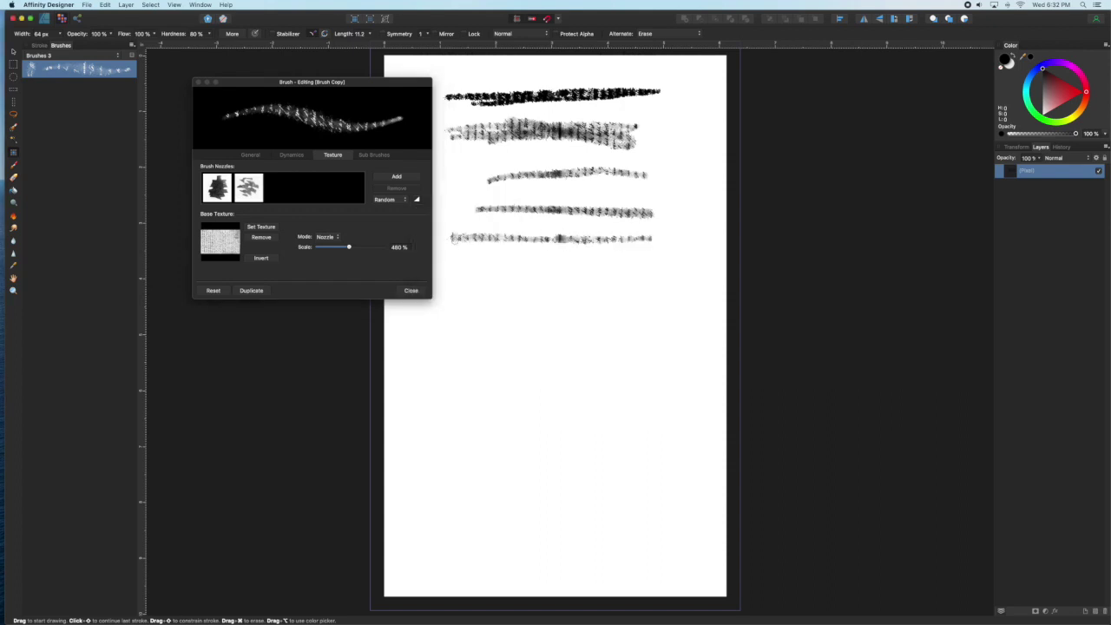
Step: Scribble a hatched patch and paint over it in purple, then magenta
{"action": "mouse_move", "coordinate": [477, 276]}
{"action": "left_mouse_down"}
{"action": "mouse_move", "coordinate": [457, 279]}
{"action": "mouse_move", "coordinate": [525, 300]}
{"action": "mouse_move", "coordinate": [502, 328]}
{"action": "left_mouse_up"}
{"action": "left_click", "coordinate": [1053, 64]}
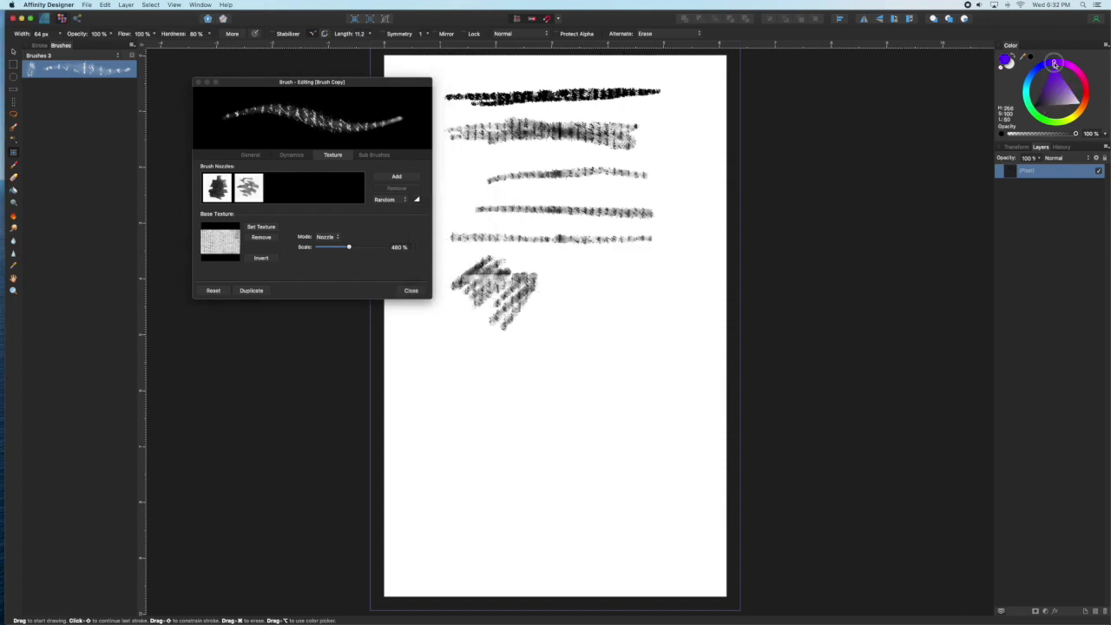
{"action": "mouse_move", "coordinate": [539, 286]}
{"action": "left_mouse_down"}
{"action": "mouse_move", "coordinate": [514, 332]}
{"action": "mouse_move", "coordinate": [548, 321]}
{"action": "left_mouse_up"}
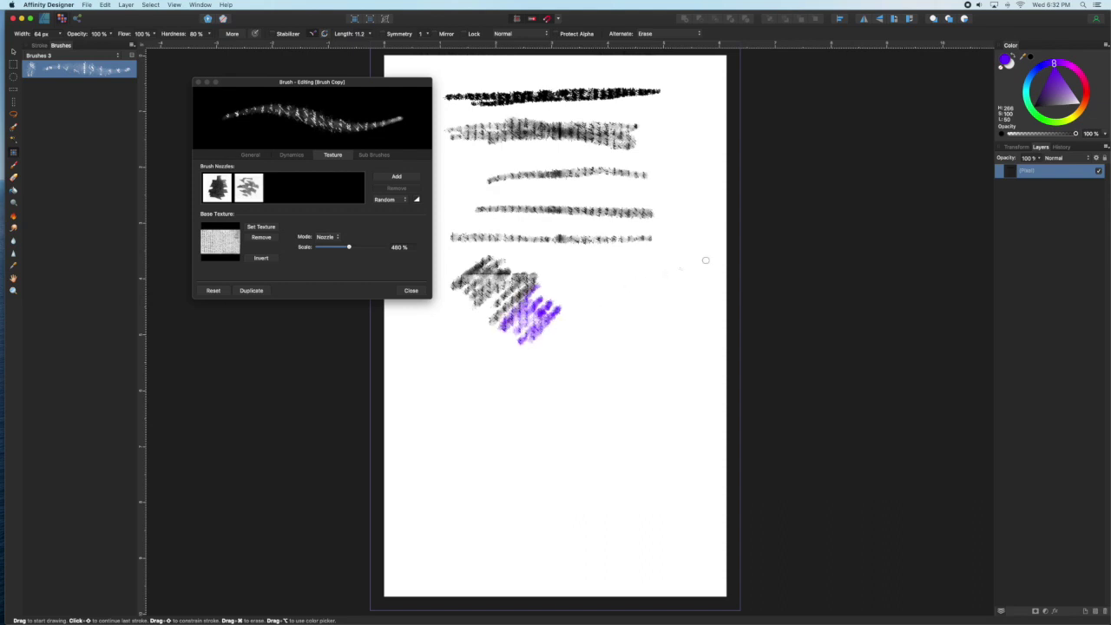
{"action": "left_click", "coordinate": [1074, 70]}
{"action": "mouse_move", "coordinate": [495, 259]}
{"action": "left_mouse_down"}
{"action": "mouse_move", "coordinate": [460, 295]}
{"action": "mouse_move", "coordinate": [525, 304]}
{"action": "mouse_move", "coordinate": [529, 278]}
{"action": "mouse_move", "coordinate": [586, 330]}
{"action": "mouse_move", "coordinate": [607, 389]}
{"action": "left_mouse_up"}
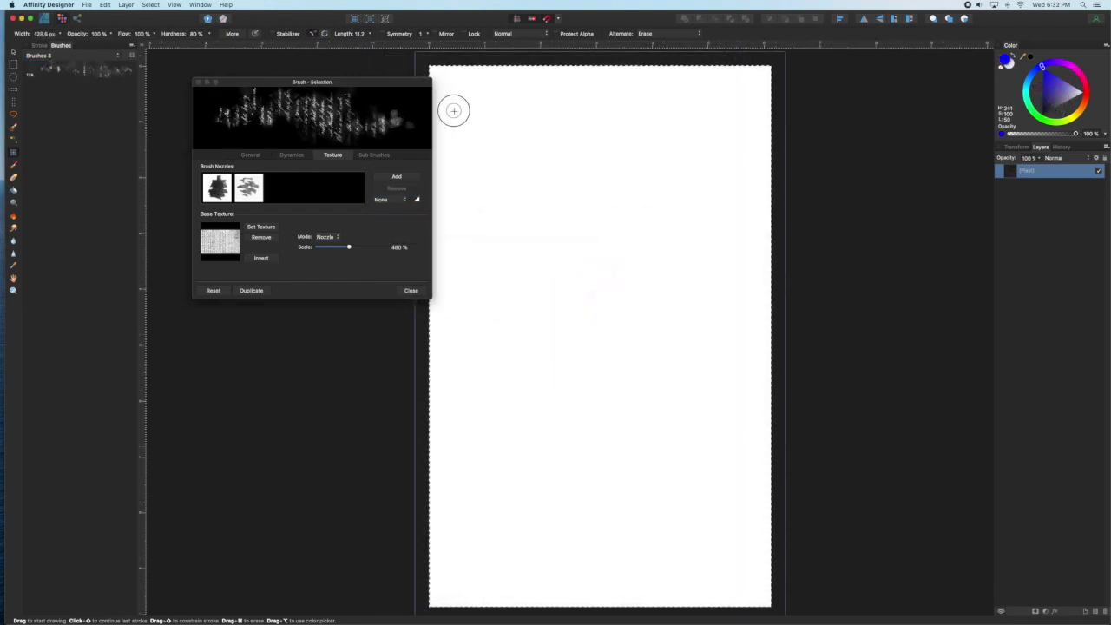
Step: Set nozzle variation to Cyclic and paint blue hatched zigzag strokes down the page
{"action": "mouse_move", "coordinate": [454, 109]}
{"action": "left_mouse_down"}
{"action": "mouse_move", "coordinate": [580, 131]}
{"action": "mouse_move", "coordinate": [541, 179]}
{"action": "left_mouse_up"}
{"action": "left_click", "coordinate": [416, 200]}
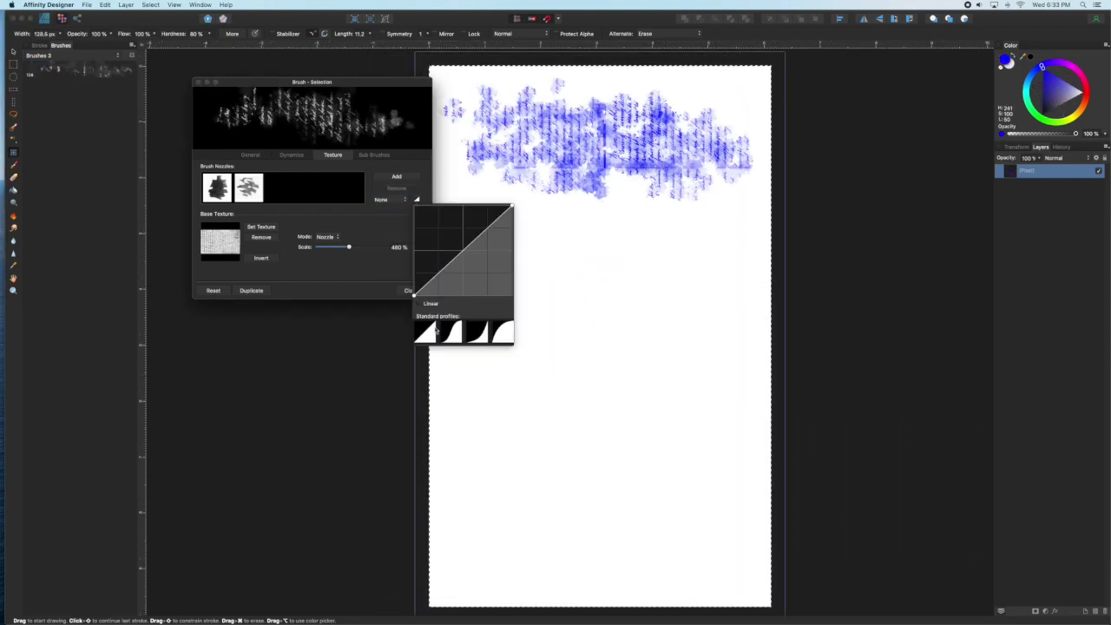
{"action": "left_click", "coordinate": [400, 200]}
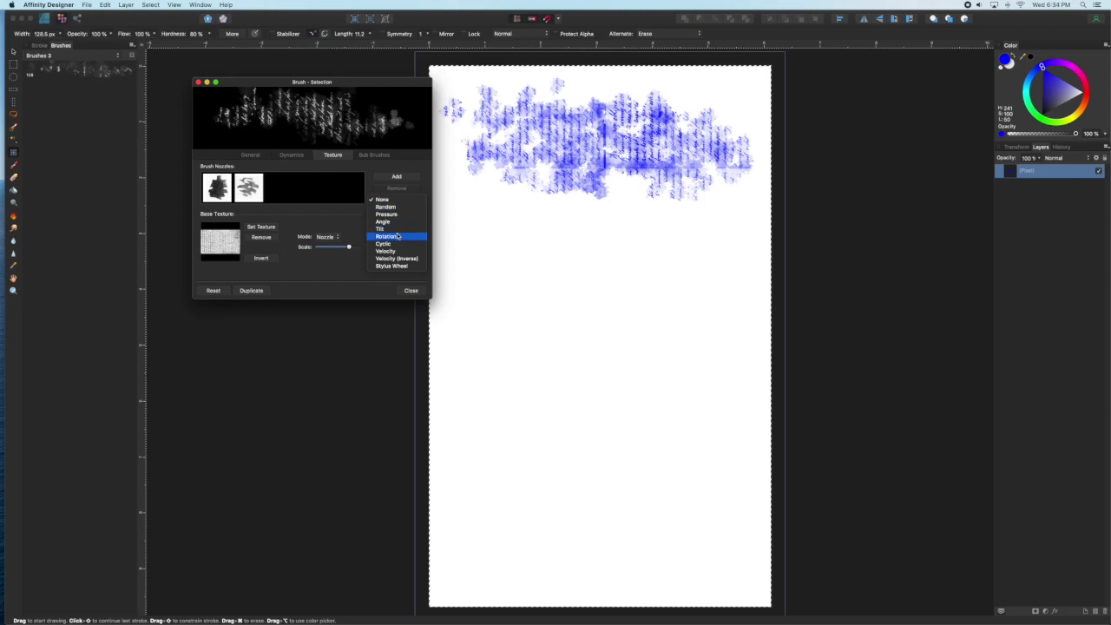
{"action": "left_click", "coordinate": [395, 246]}
{"action": "mouse_move", "coordinate": [448, 243]}
{"action": "left_mouse_down"}
{"action": "mouse_move", "coordinate": [478, 301]}
{"action": "mouse_move", "coordinate": [702, 394]}
{"action": "mouse_move", "coordinate": [446, 503]}
{"action": "mouse_move", "coordinate": [682, 538]}
{"action": "left_mouse_up"}
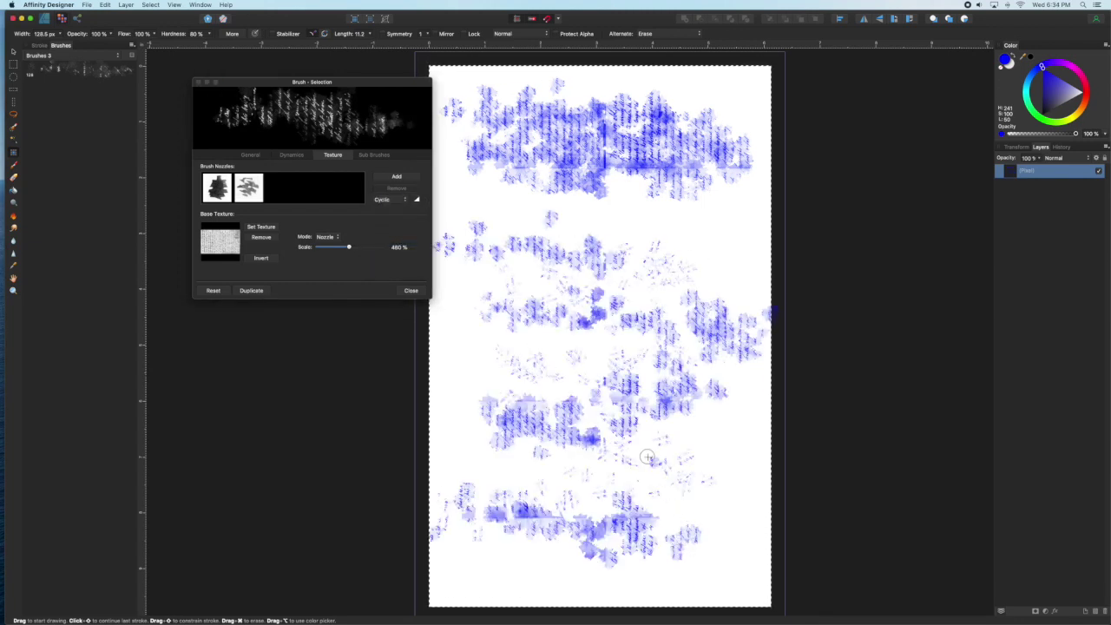